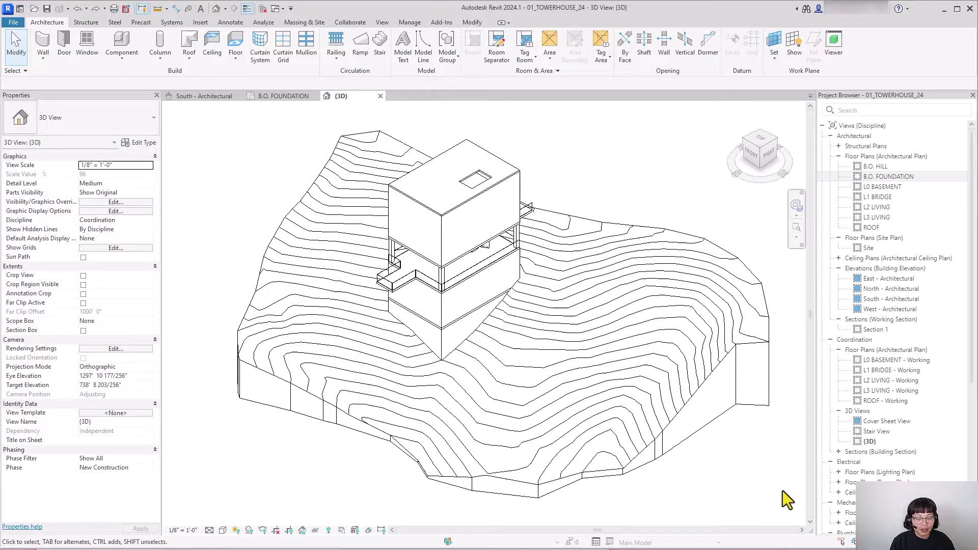
Step: Select the existing structural foundation beneath the tower in the 3D view
click(311, 485)
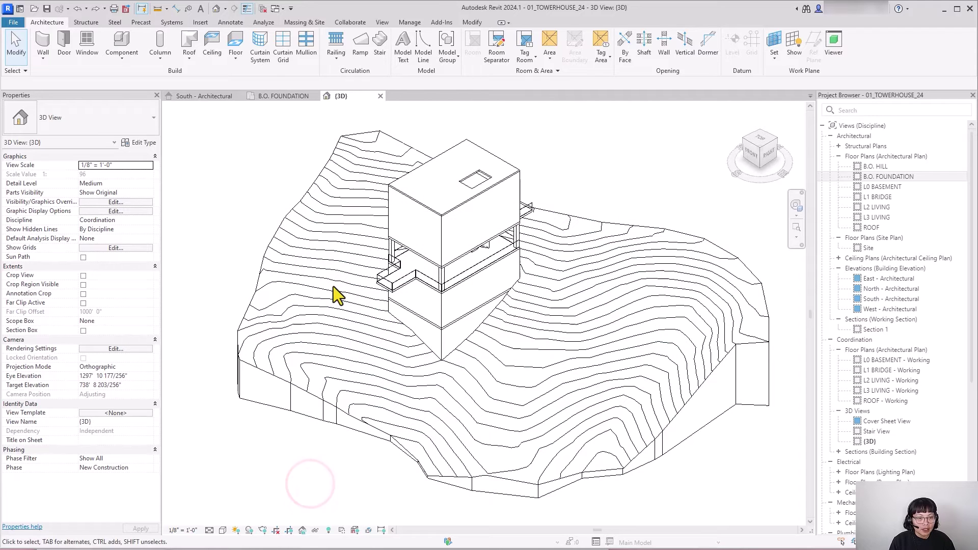
Step: Delete the old structural foundation and temporarily hide the terrain toposolid in the 3D view
click(435, 332)
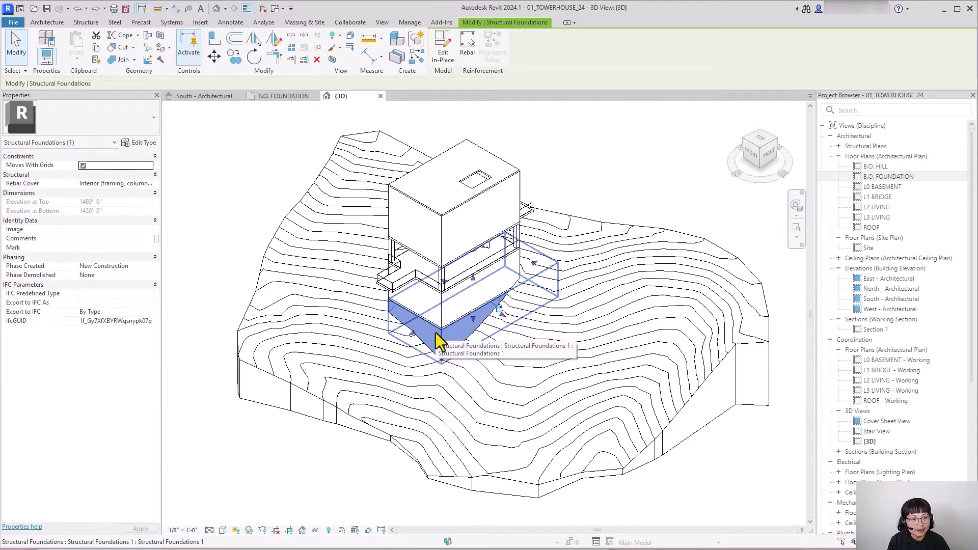
key(Delete)
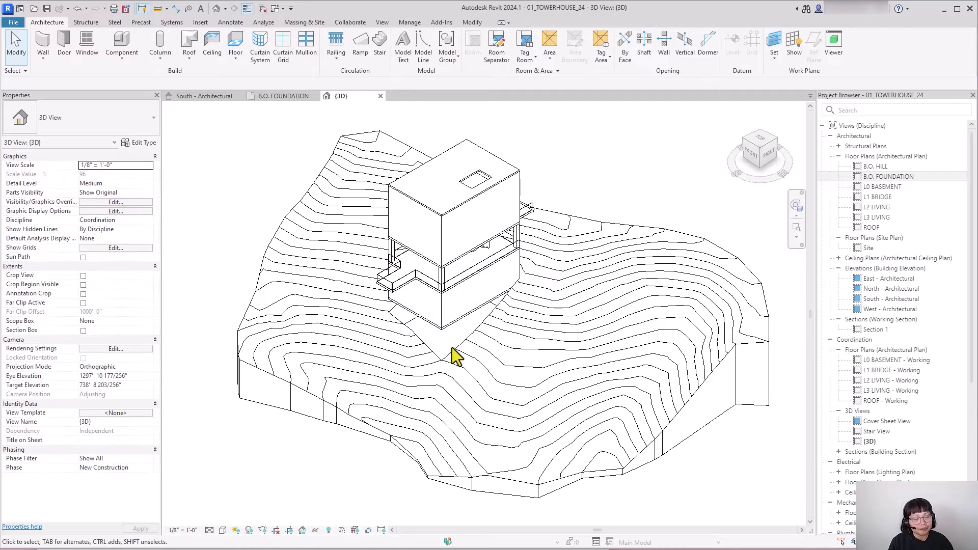
click(244, 366)
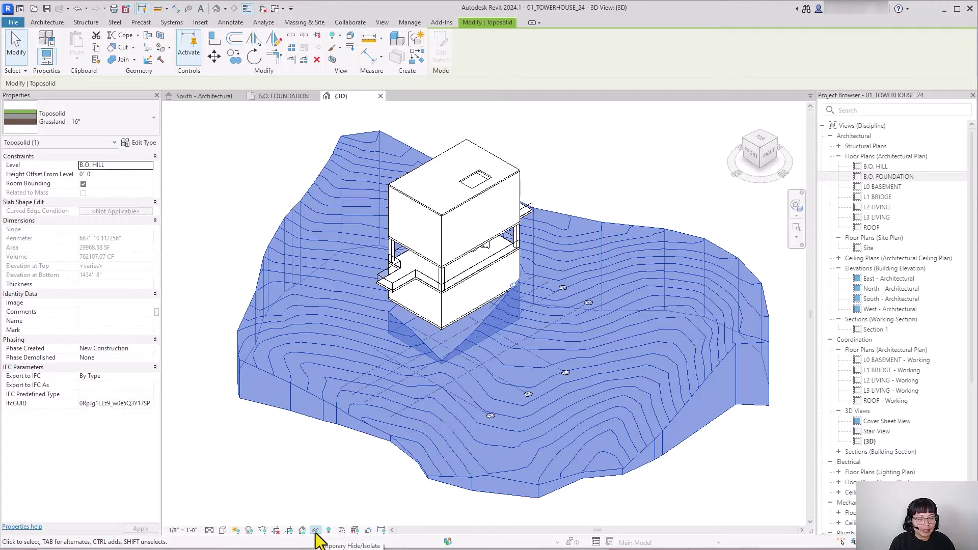
click(315, 531)
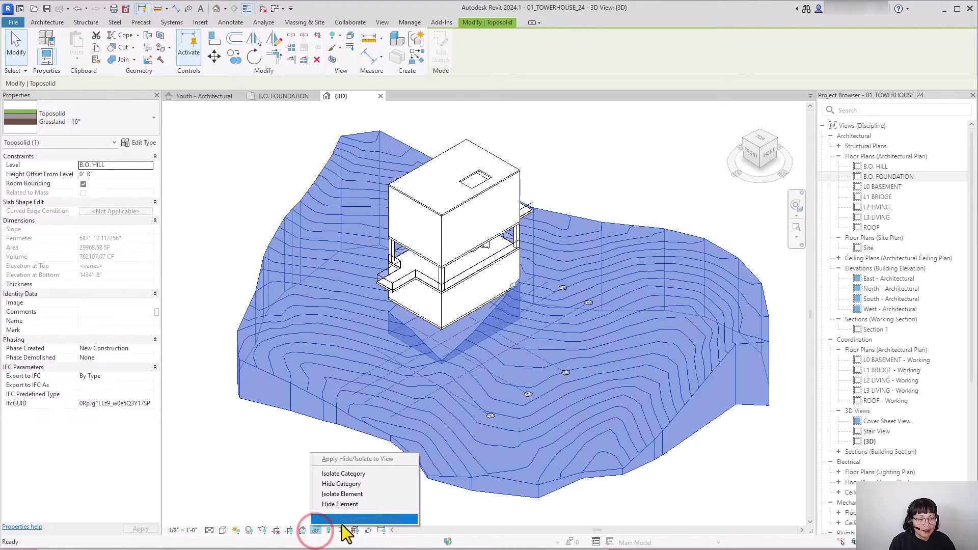
click(356, 507)
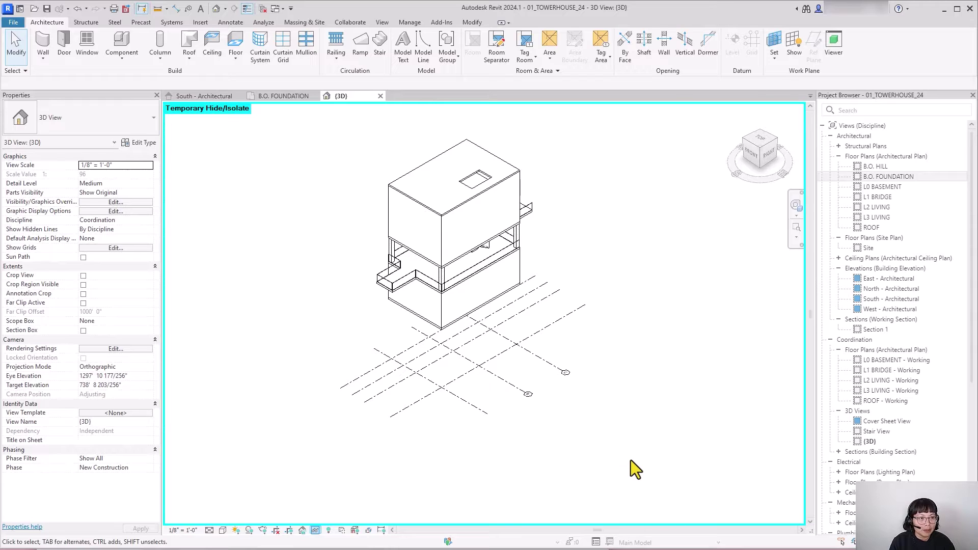
click(656, 466)
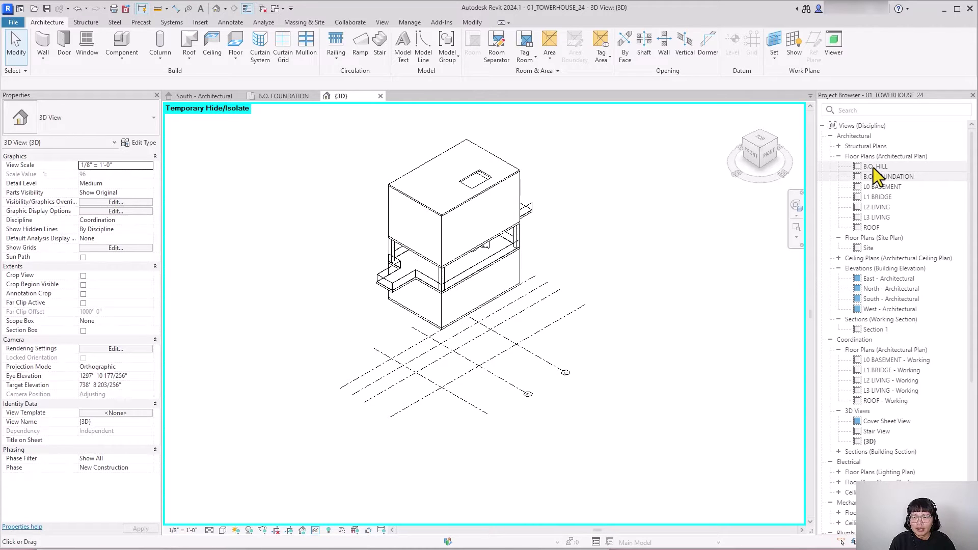
Step: Open the South - Architectural elevation and frame the B.O. FOUNDATION (1450') and B.O. HILL (1436') levels
double_click(887, 298)
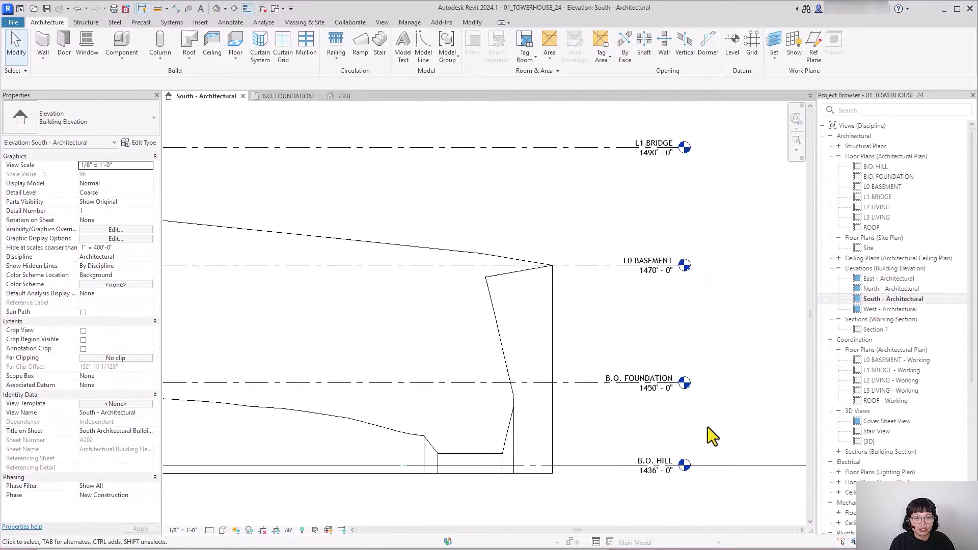
scroll(708, 436, down, 1)
middle_drag(720, 428, 745, 443)
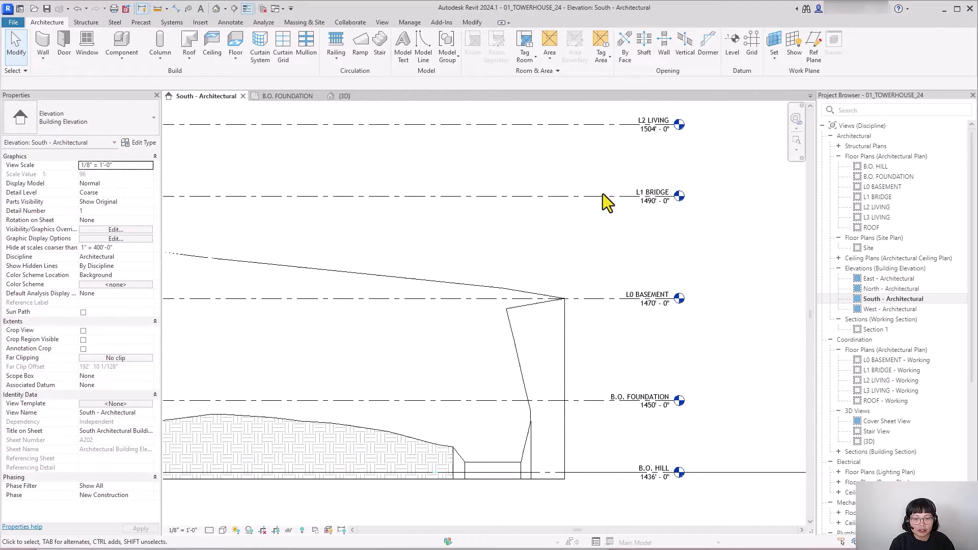
scroll(567, 467, down, 2)
mouse_move(568, 467)
middle_down()
mouse_move(677, 452)
mouse_move(649, 460)
mouse_move(662, 443)
mouse_move(634, 432)
middle_up()
scroll(669, 410, up, 3)
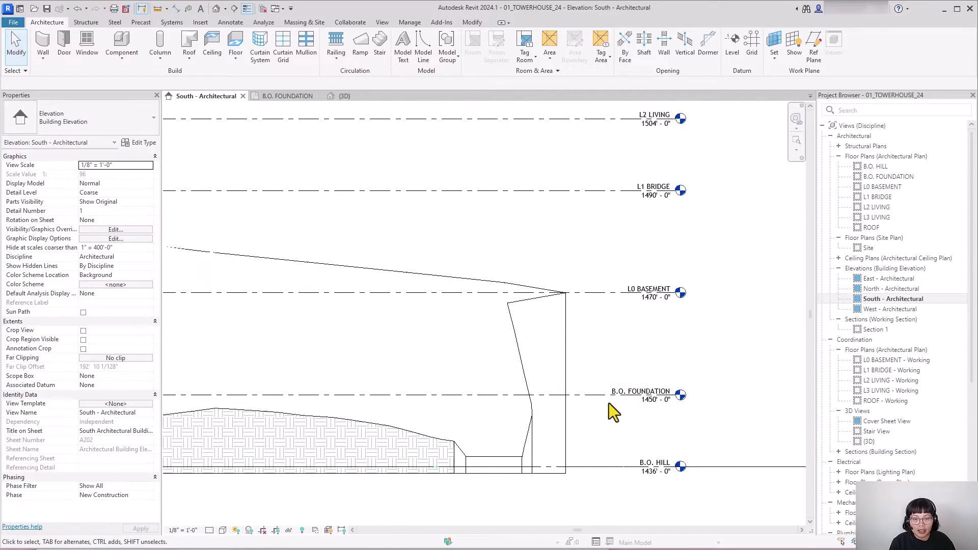
scroll(609, 402, up, 2)
middle_drag(692, 438, 674, 437)
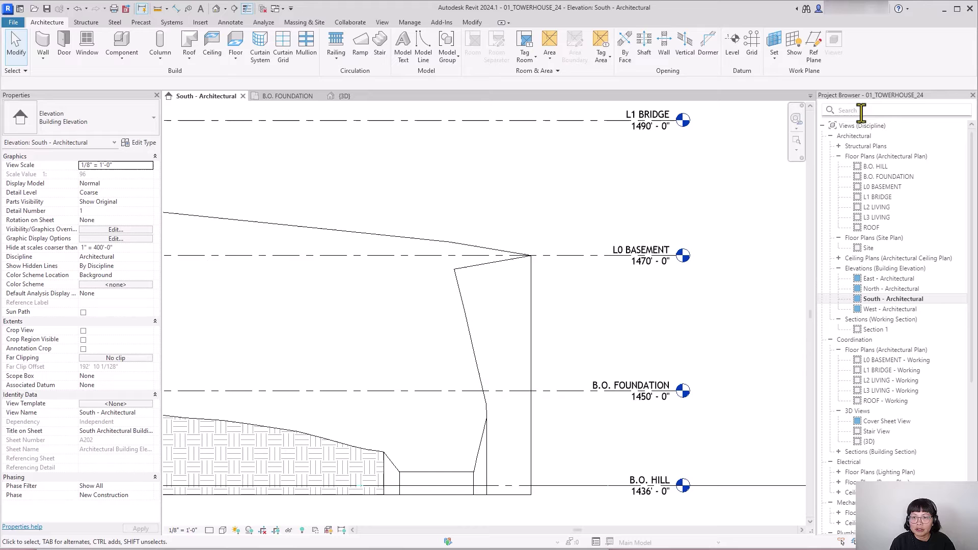
Step: Open the B.O. FOUNDATION floor plan and expand the Wall dropdown on the Architecture tab
double_click(921, 178)
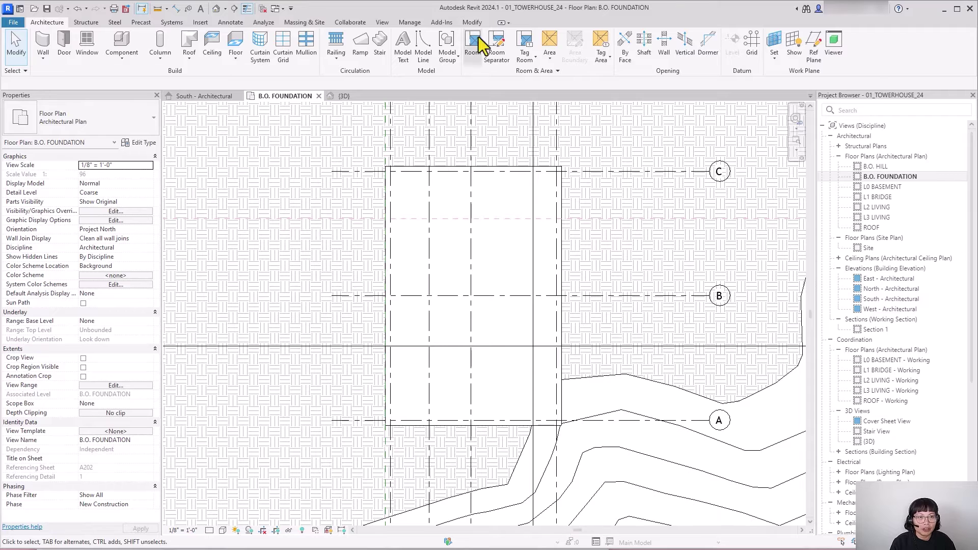
click(40, 57)
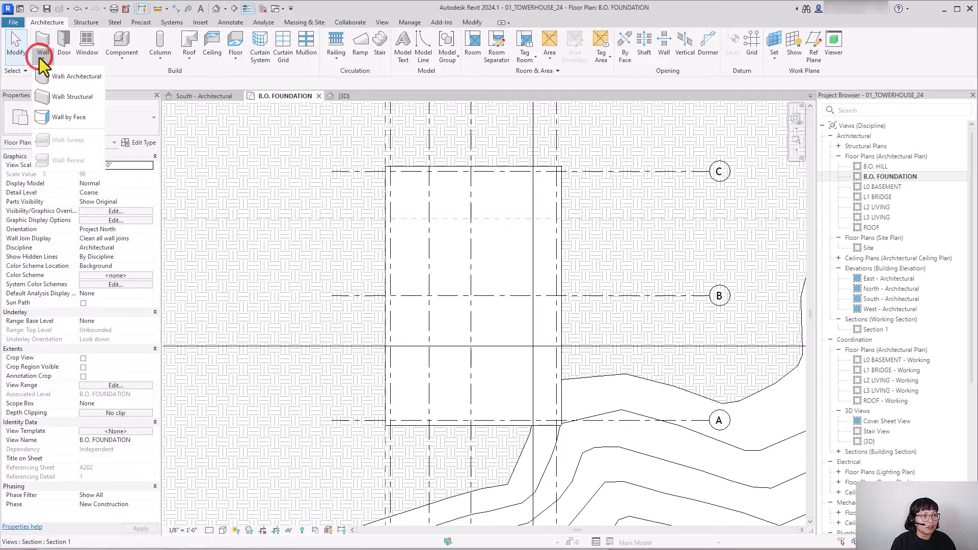
Step: Draw a rectangle of Generic - 8" walls on exterior finish face from grid C/4 to A/1
click(60, 78)
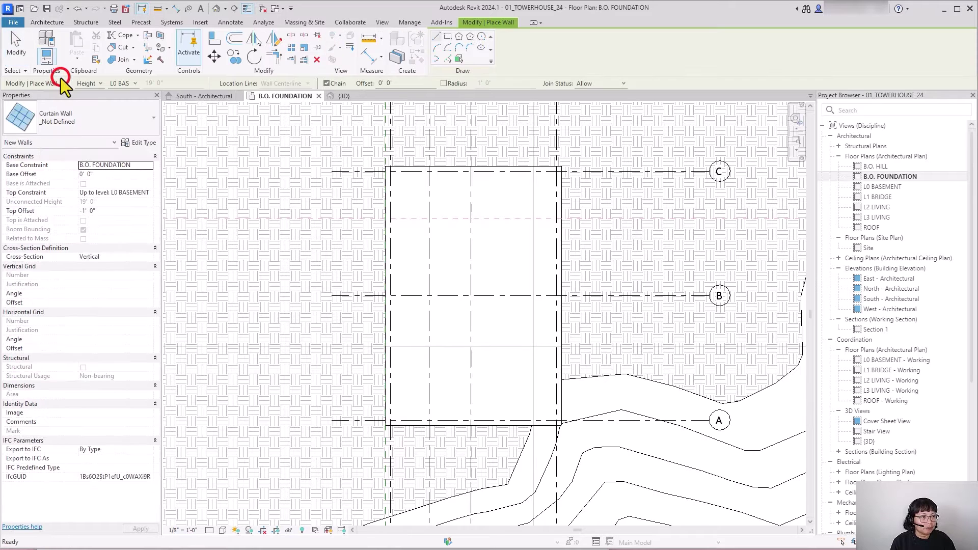
click(103, 118)
scroll(89, 271, up, 3)
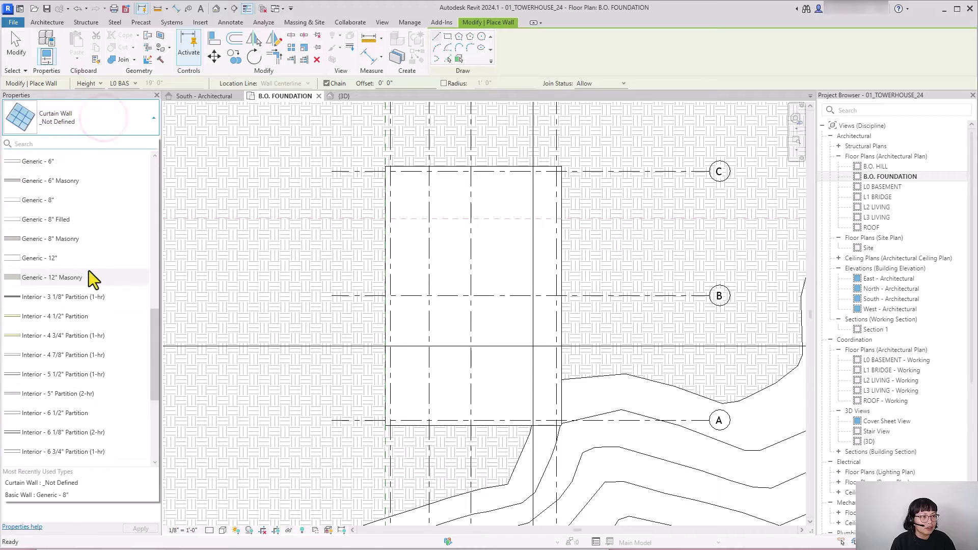
click(80, 202)
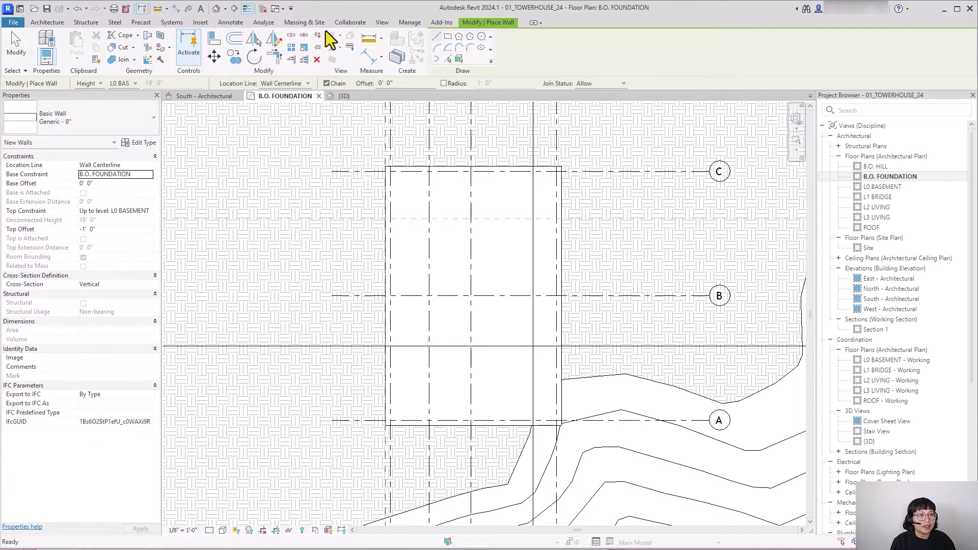
click(450, 39)
click(306, 81)
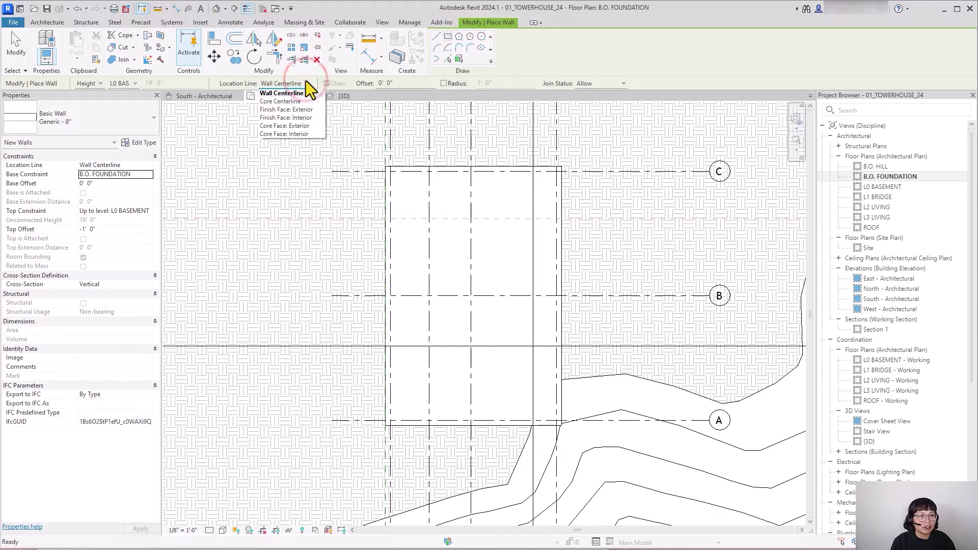
click(312, 110)
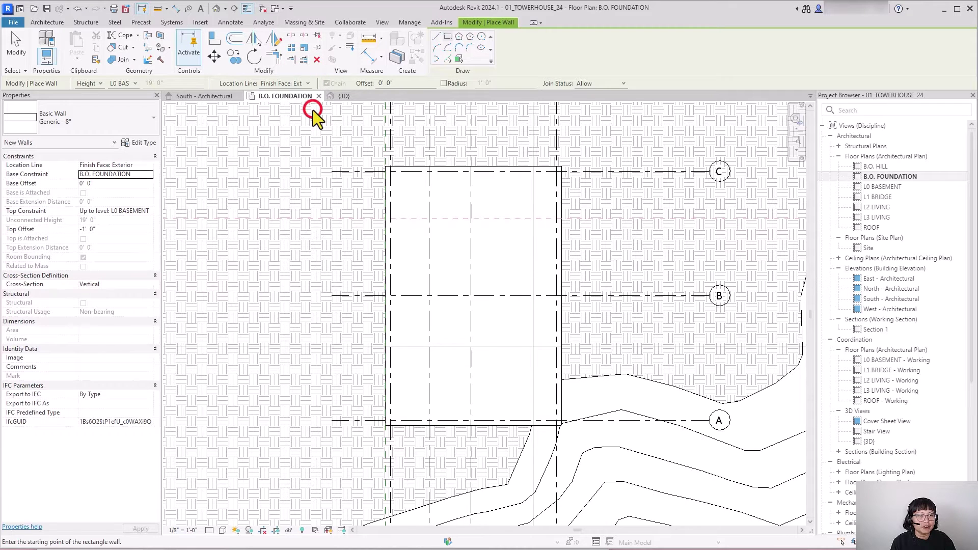
click(560, 168)
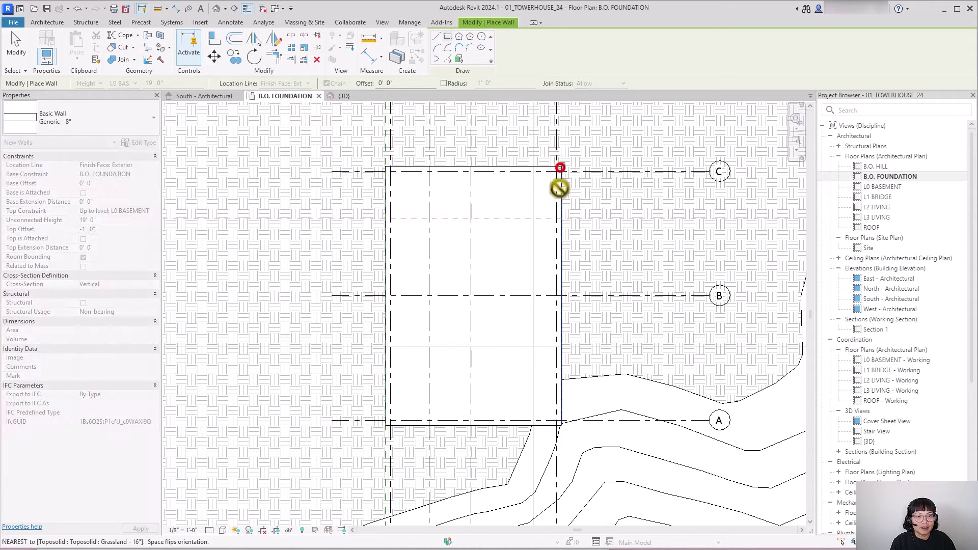
click(385, 425)
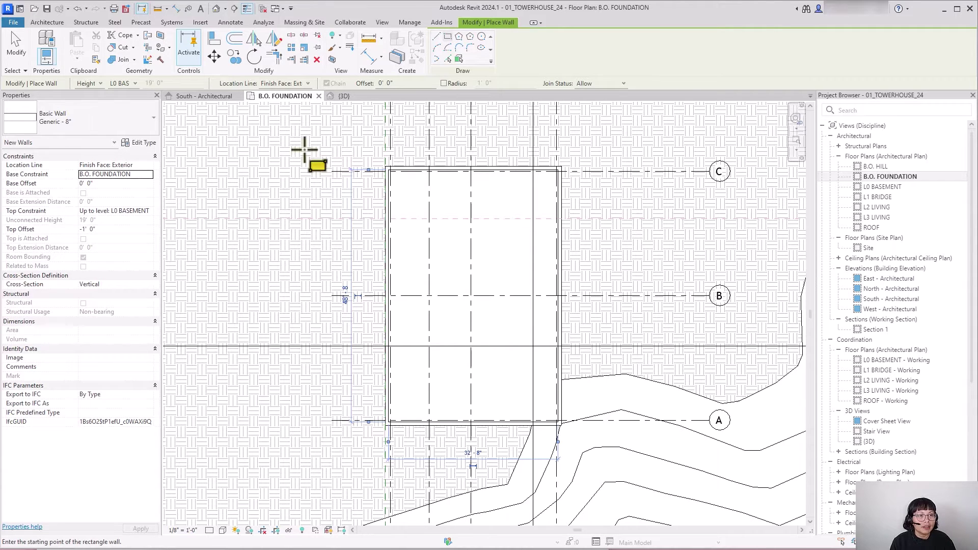
Step: Exit the Wall tool and zoom the 3D view onto the new foundation walls at the tower base
click(365, 101)
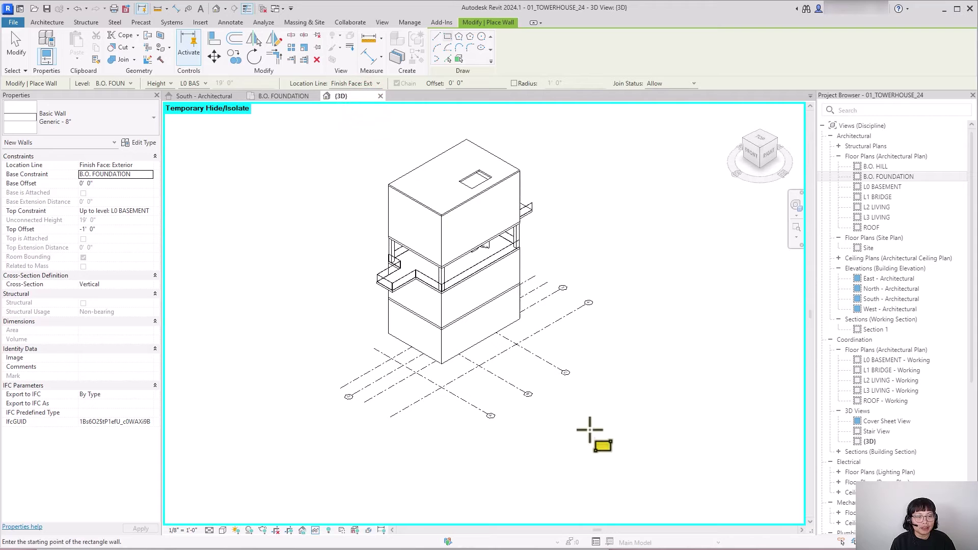
key(Escape)
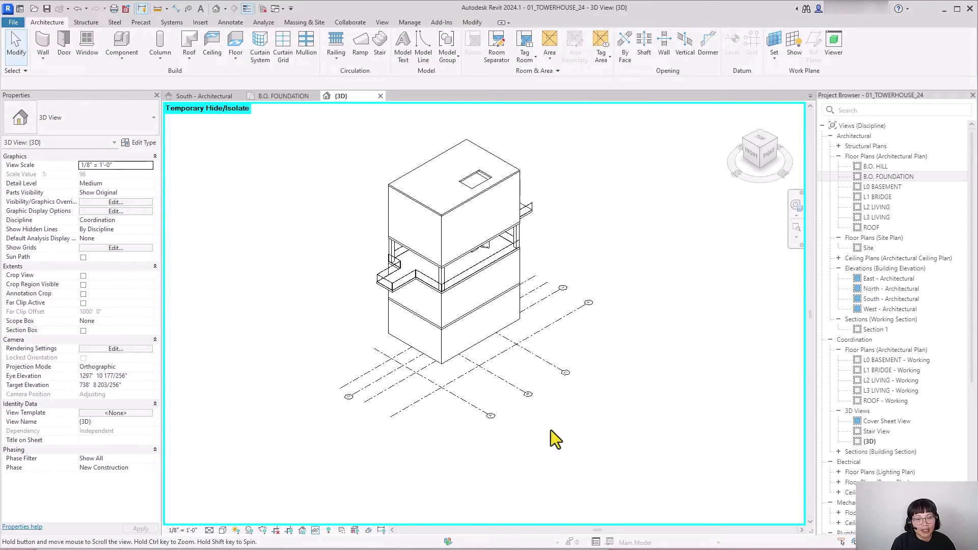
middle_drag(551, 431, 640, 488)
scroll(632, 474, up, 3)
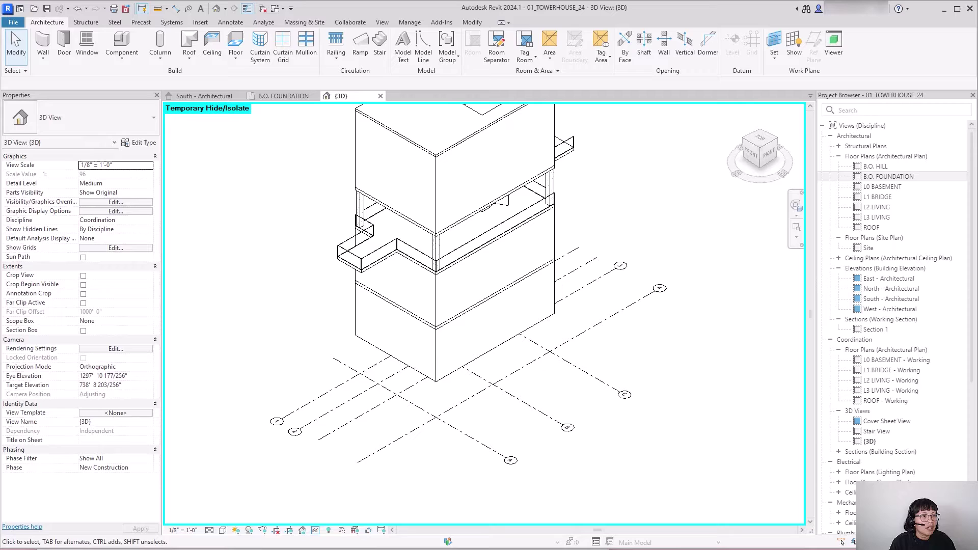
Step: Place Bearing Footing - 36" x 12" wall foundations under the tower's lower walls using Select Multiple
click(252, 271)
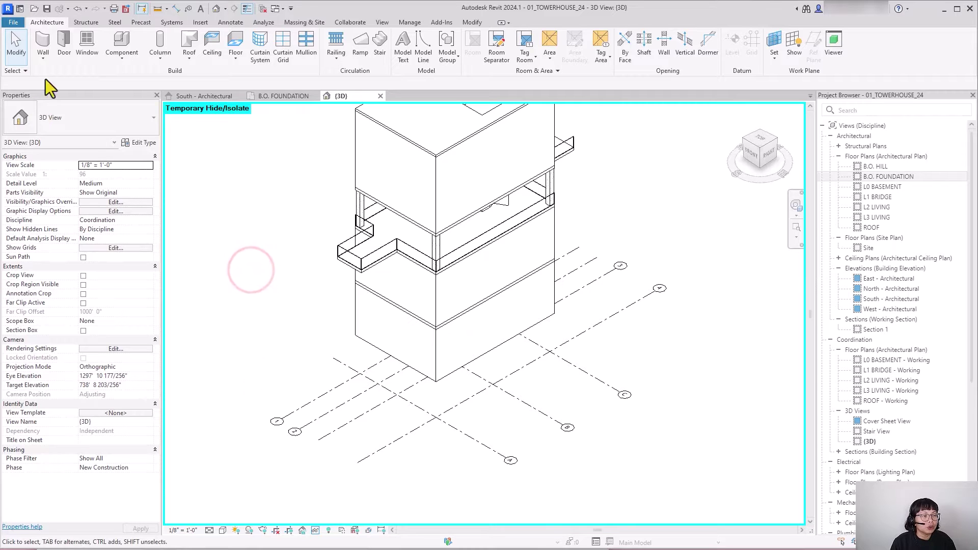
click(93, 24)
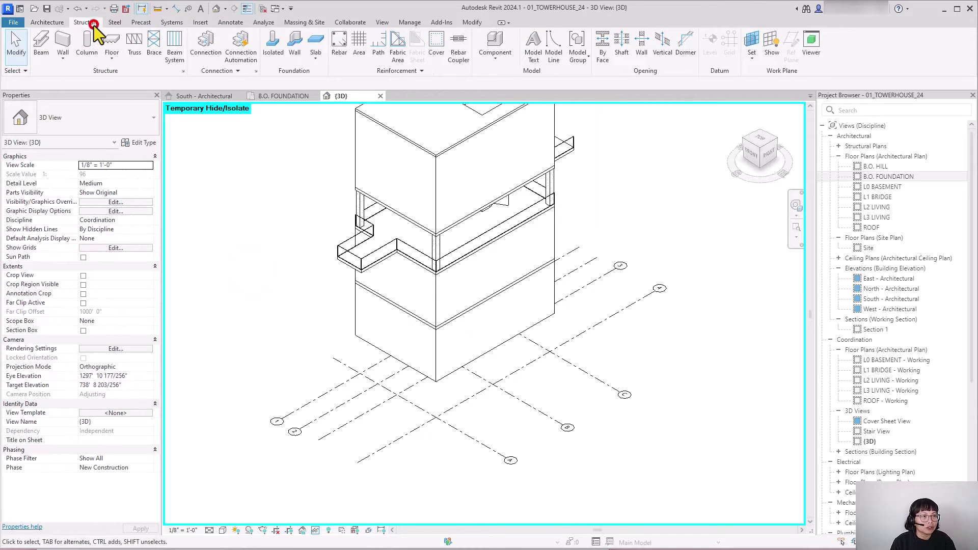
click(295, 51)
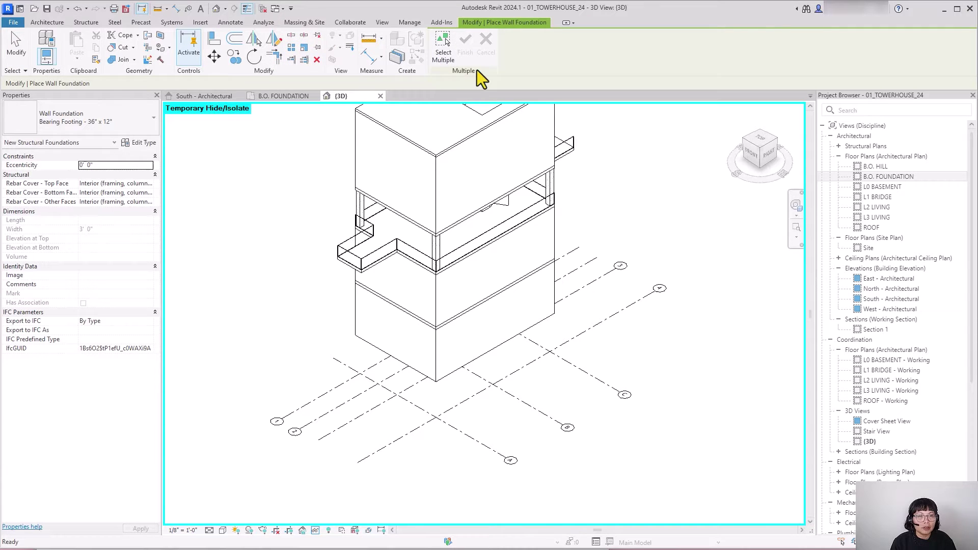
click(439, 56)
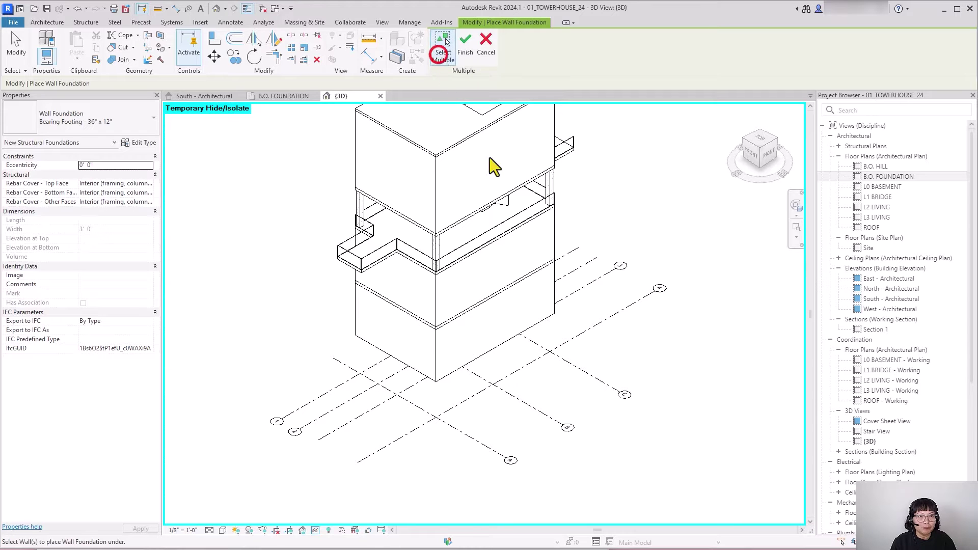
click(488, 349)
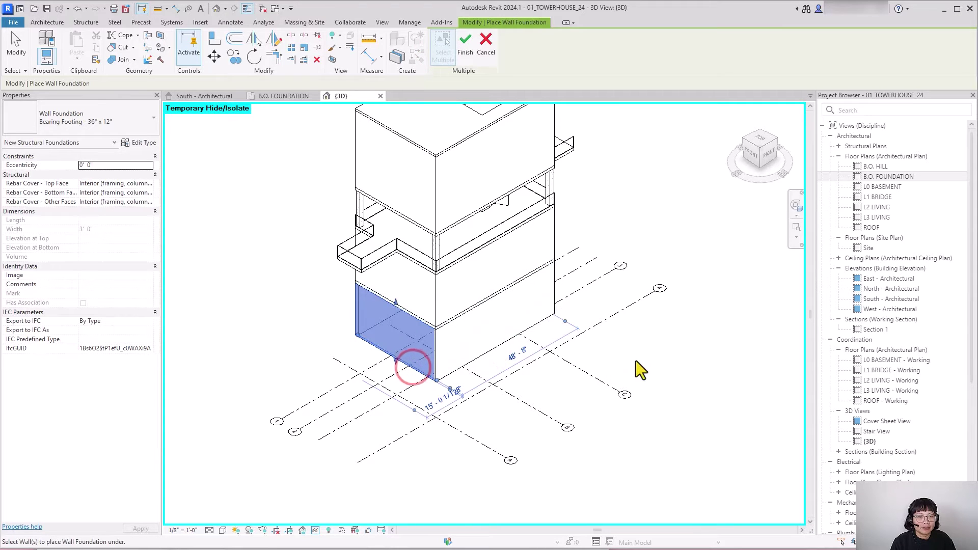
shift+middle_drag(636, 361, 429, 420)
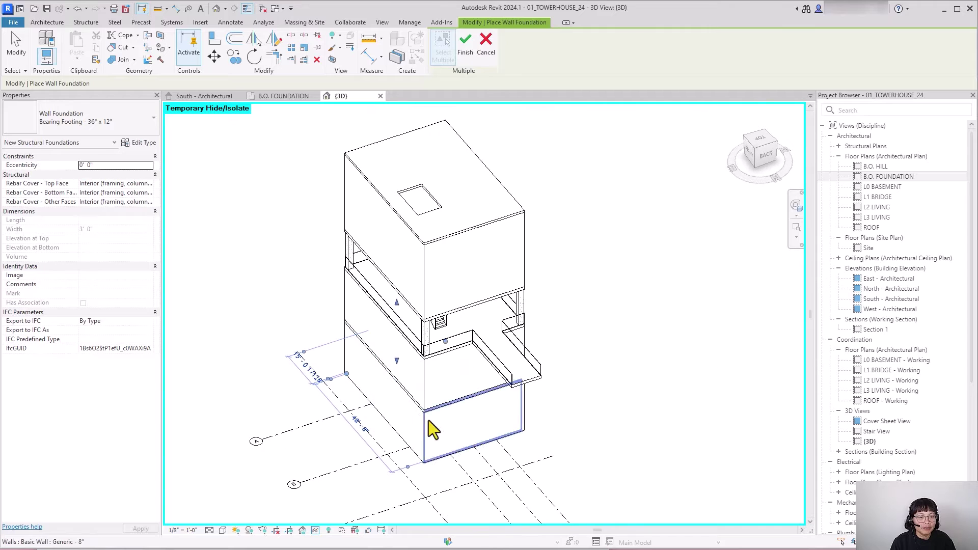
click(458, 451)
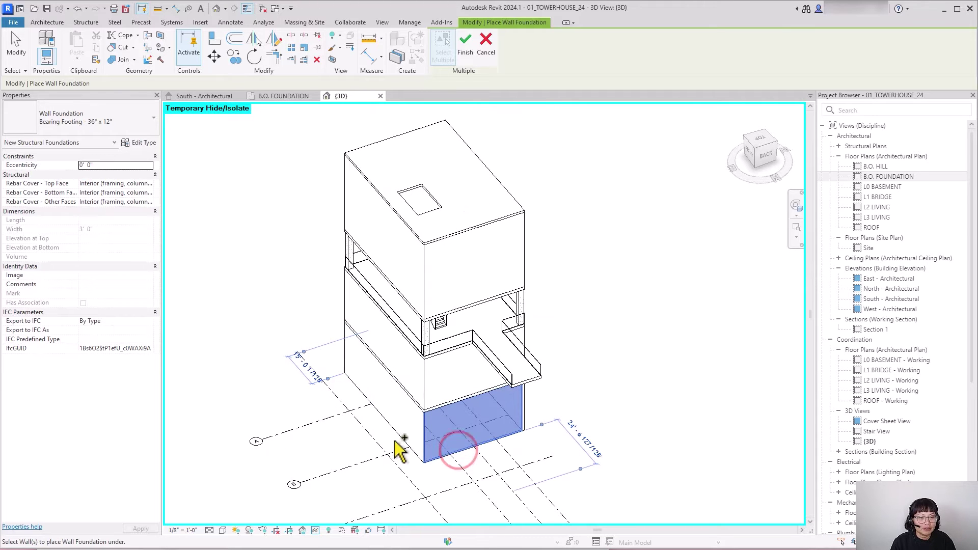
shift+middle_drag(399, 451, 448, 443)
click(467, 51)
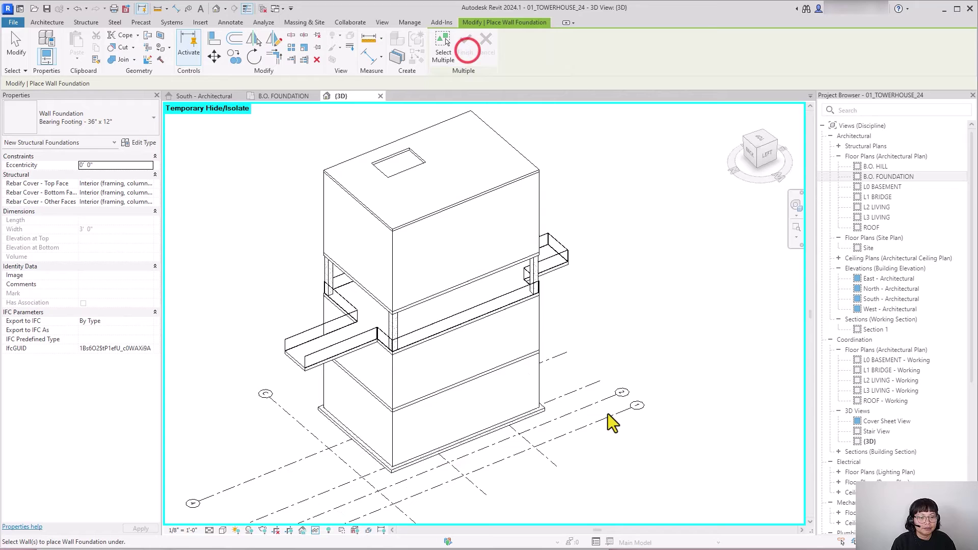
shift+middle_drag(553, 464, 703, 448)
shift+middle_drag(389, 463, 415, 457)
key(Escape)
key(Escape)
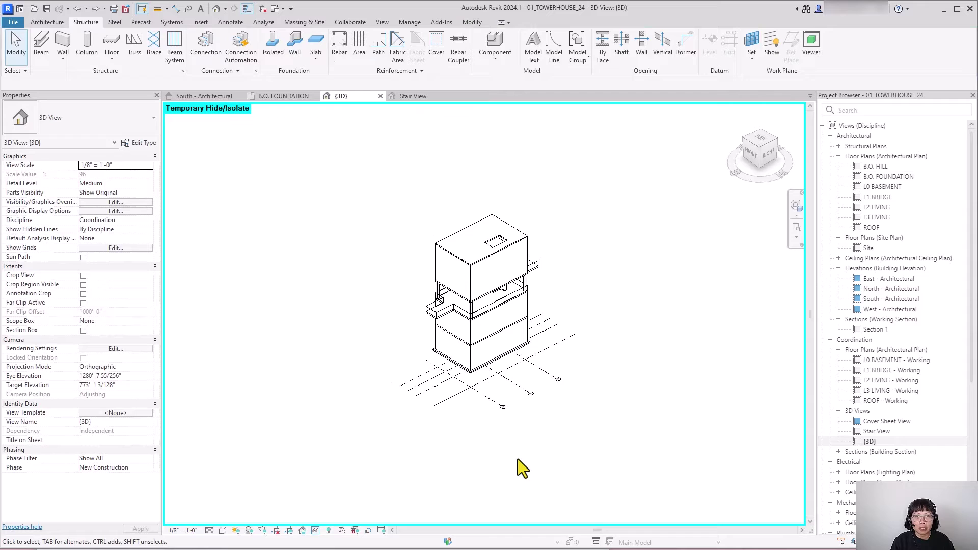
click(345, 458)
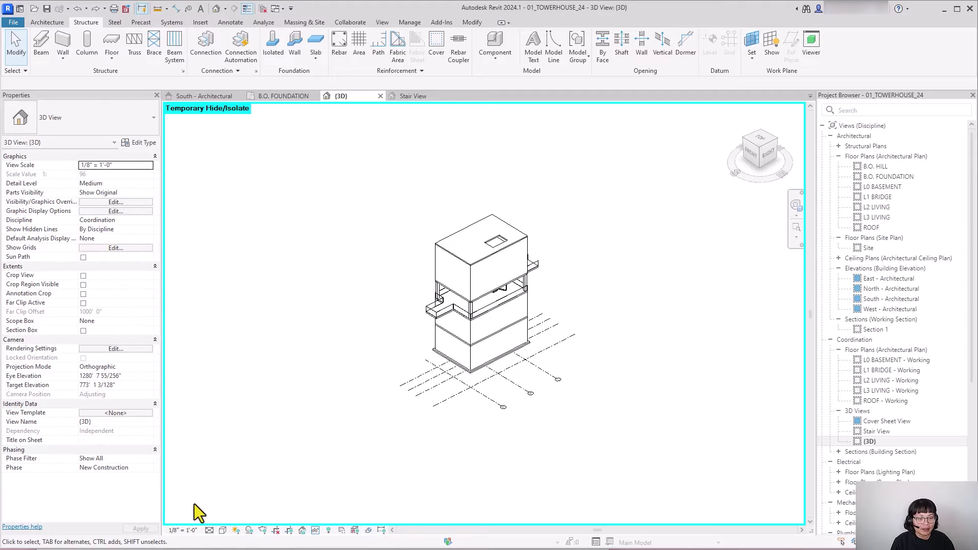
Step: Reset Temporary Hide/Isolate so the terrain shows again around the tower
click(313, 531)
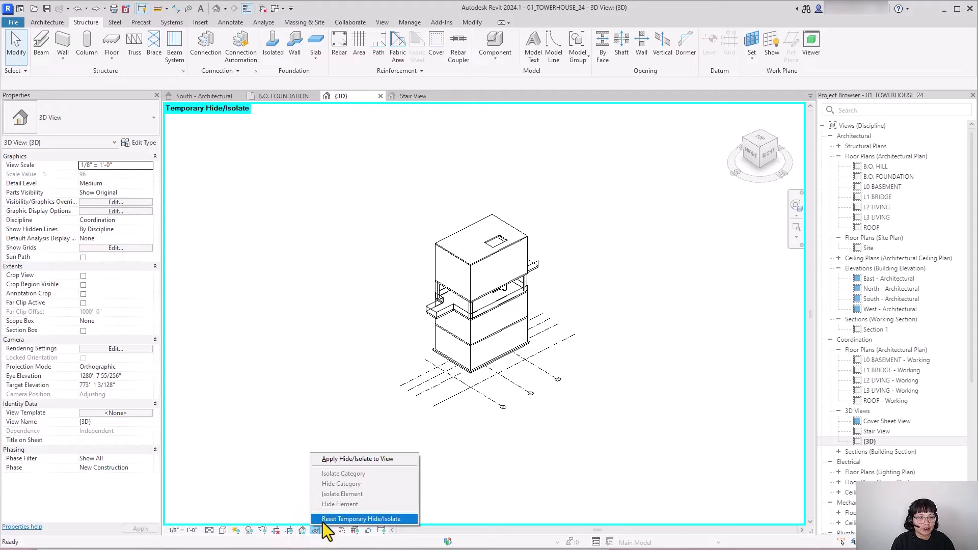
click(323, 519)
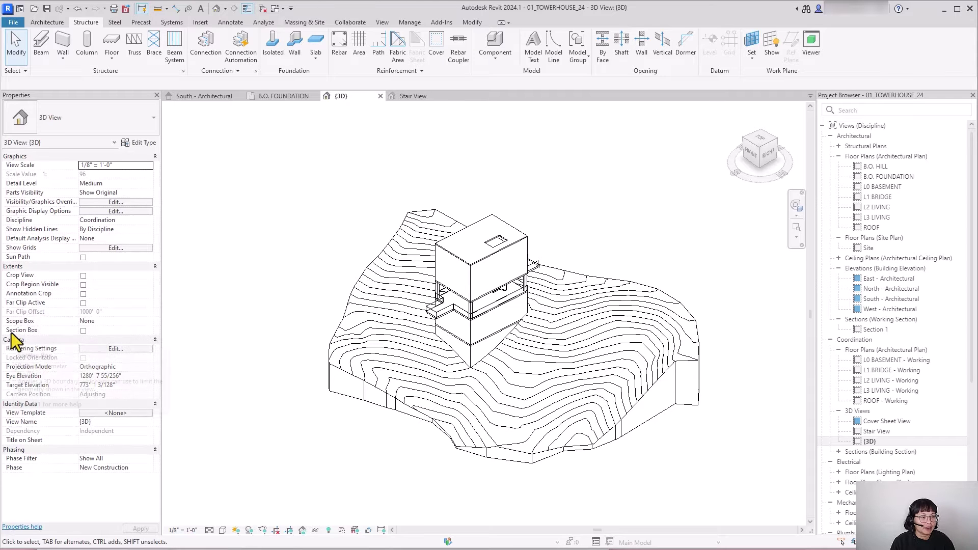
Step: Enable a section box, pull its face into the tower, and view the footing cut from the right
click(84, 331)
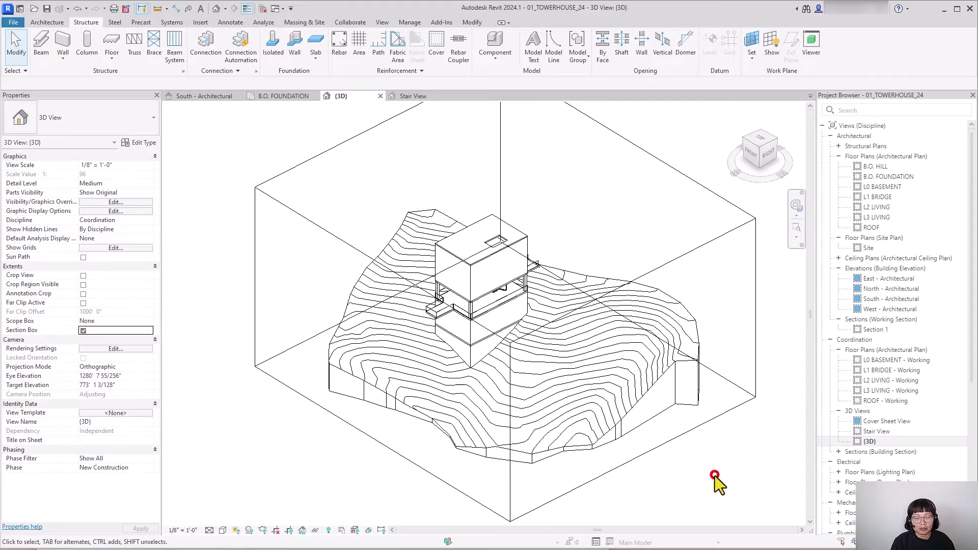
click(724, 238)
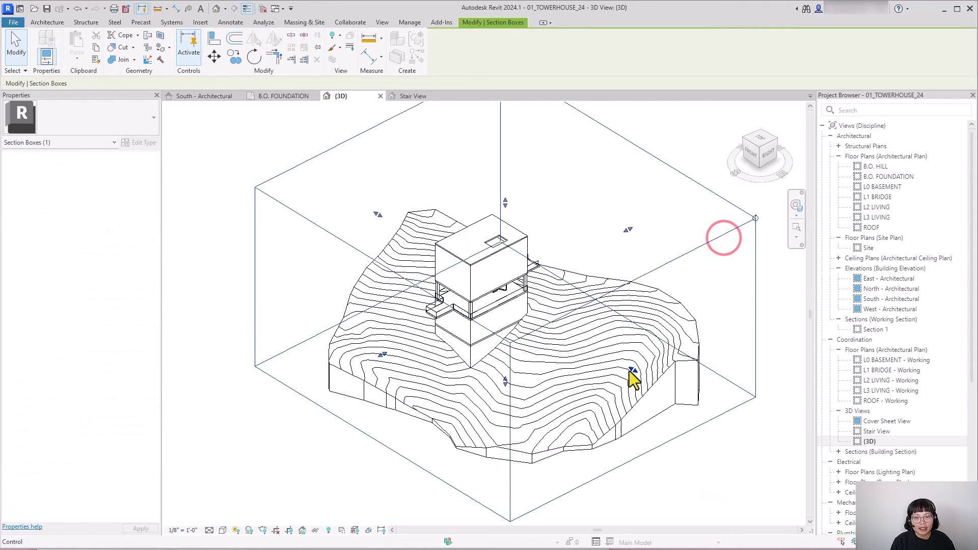
drag(631, 372, 491, 306)
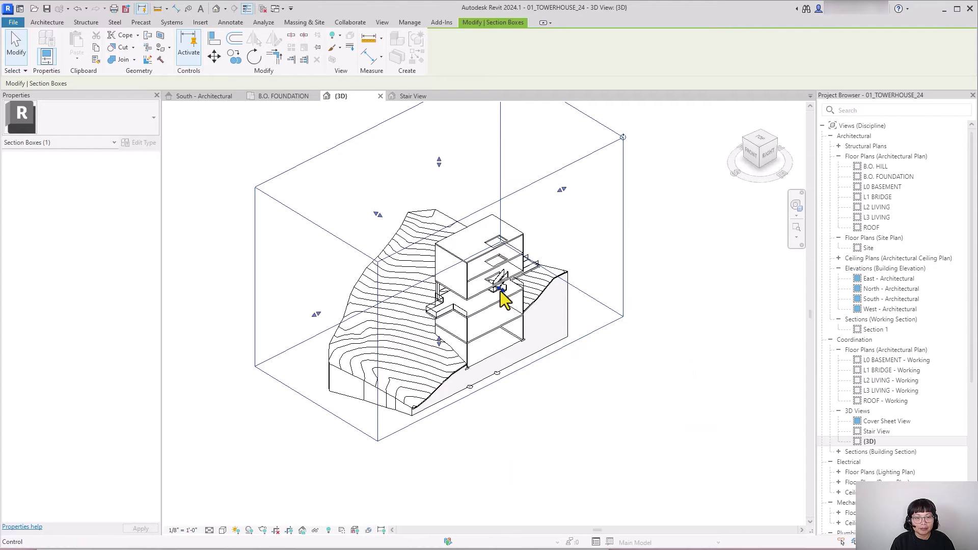
scroll(530, 348, up, 8)
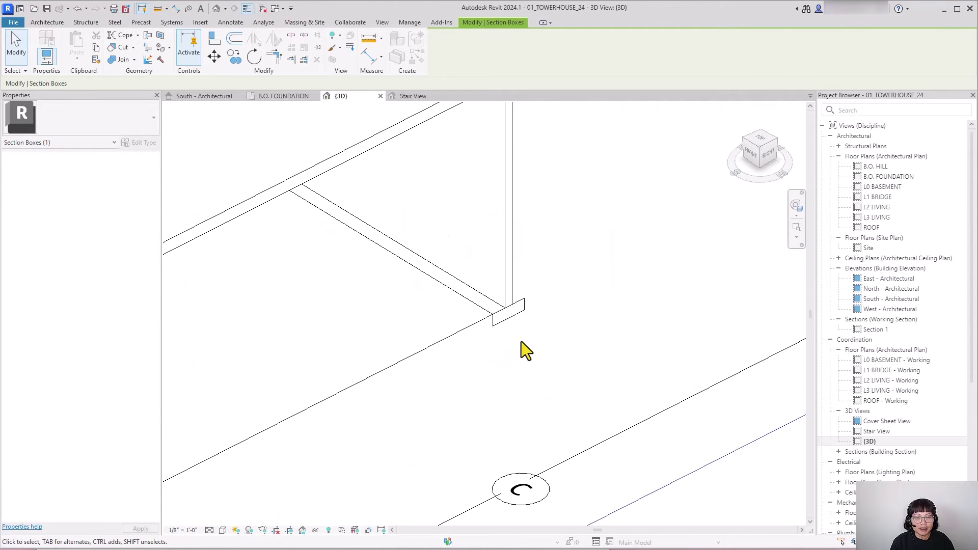
shift+middle_drag(694, 480, 448, 363)
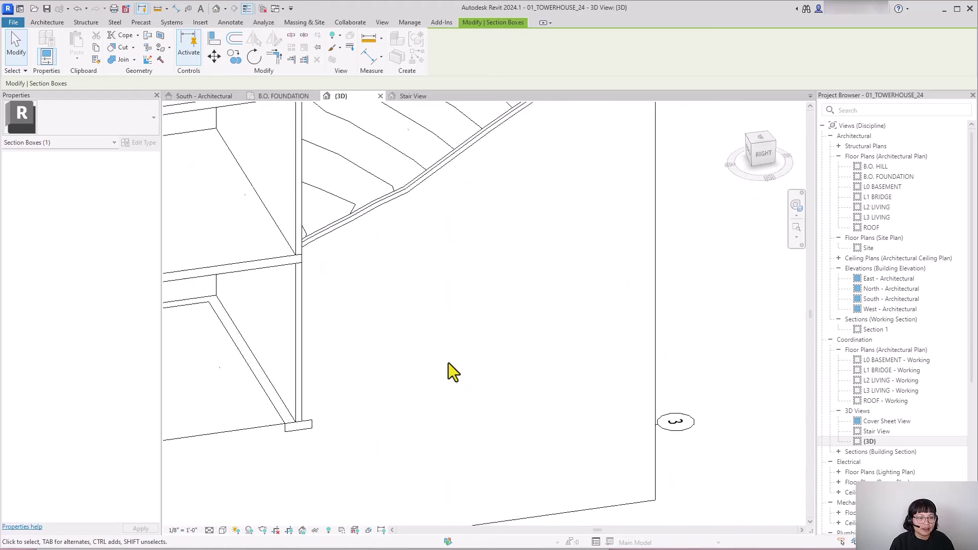
scroll(408, 443, down, 6)
shift+middle_drag(585, 421, 543, 399)
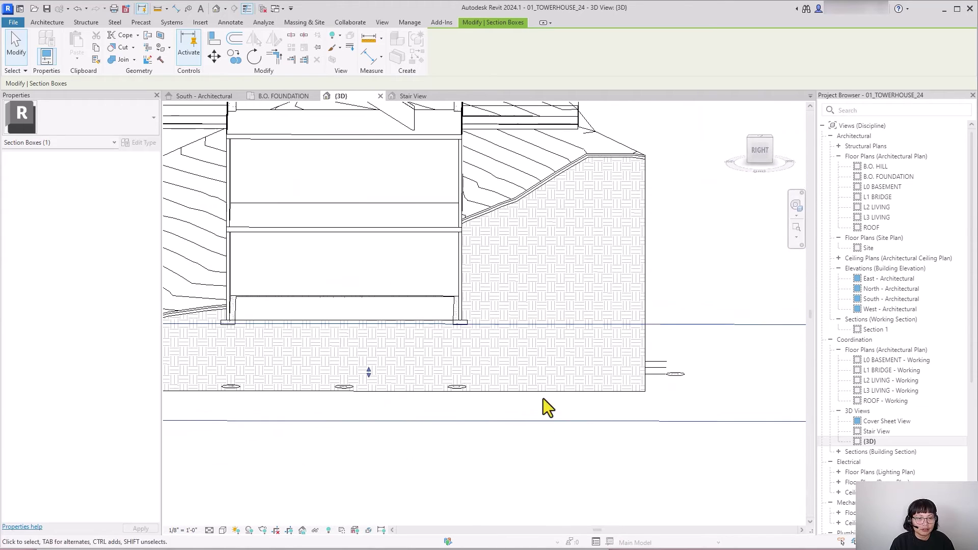
scroll(453, 327, up, 4)
Step: Set the wall footing's Eccentricity to 0' 6" and zoom out to frame the tower
click(444, 324)
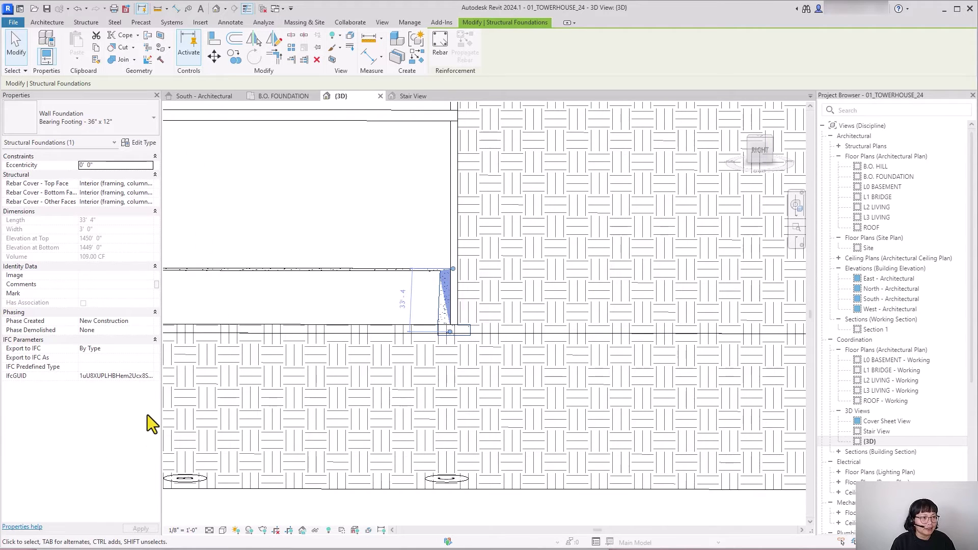
click(119, 168)
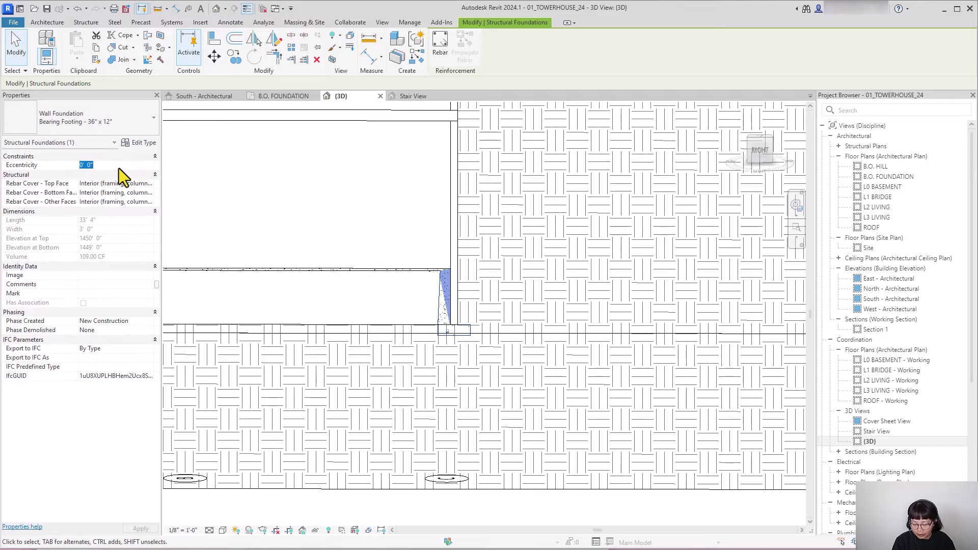
text(6")
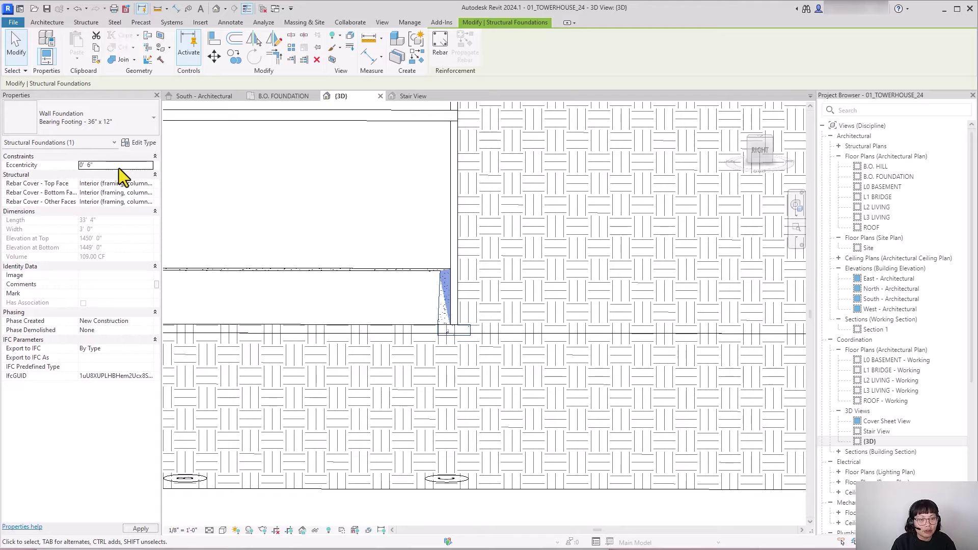
key(Return)
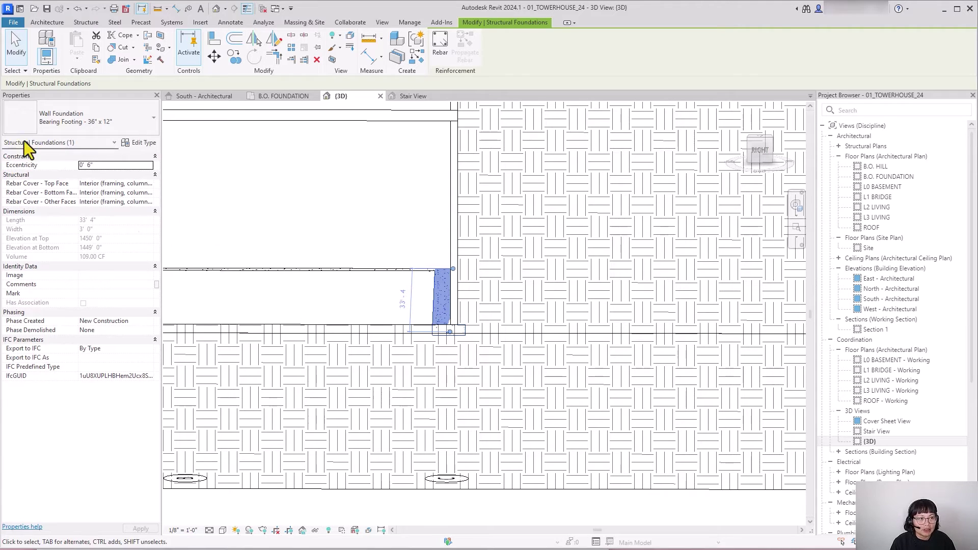
scroll(368, 425, down, 3)
scroll(368, 425, down, 2)
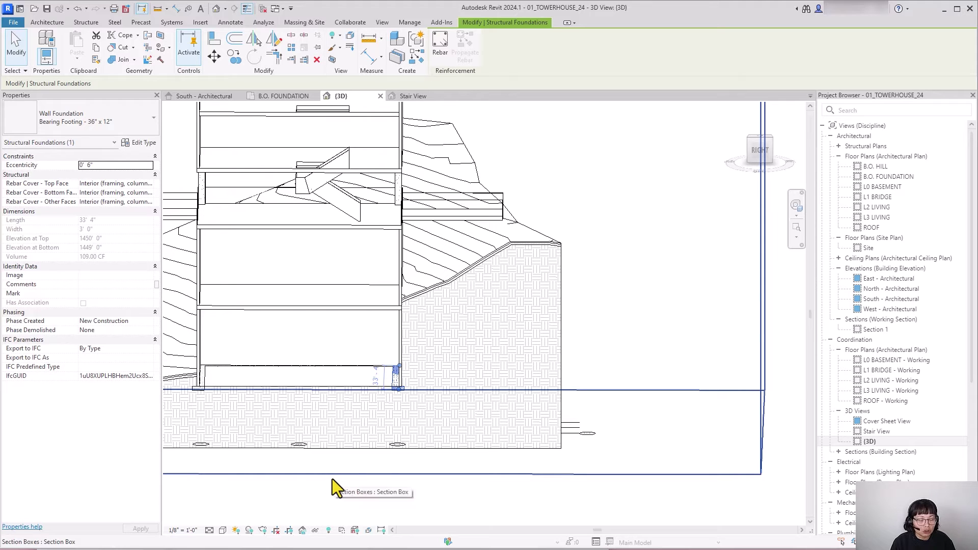
middle_drag(365, 494, 445, 423)
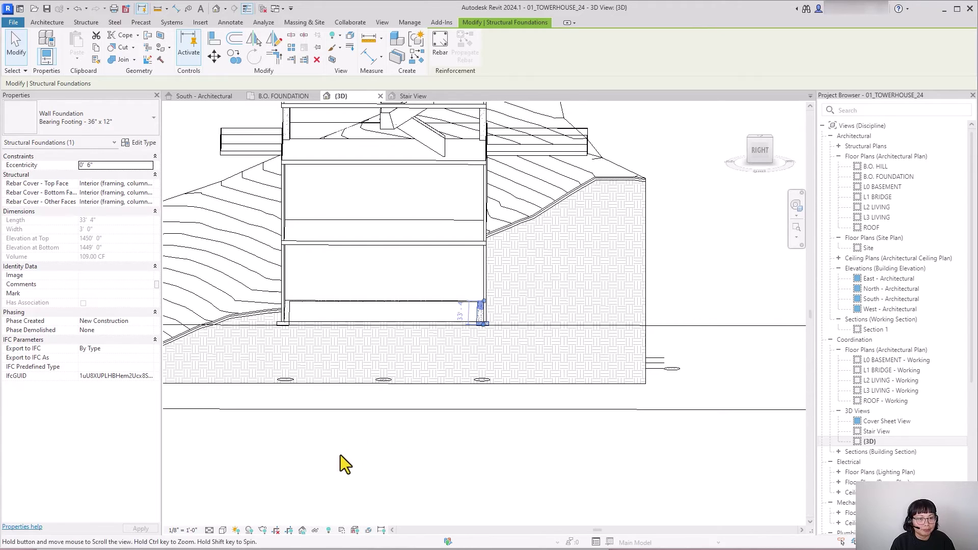
middle_drag(340, 454, 401, 457)
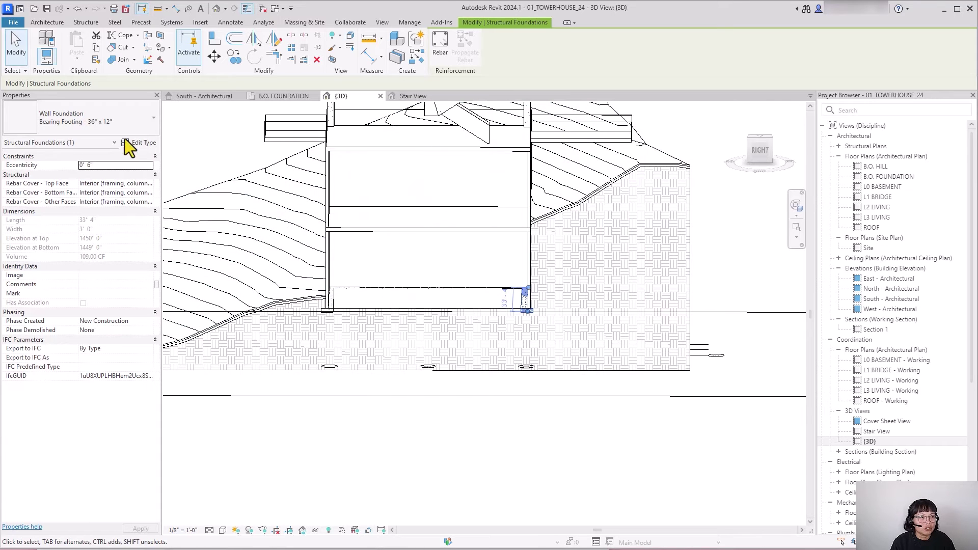
click(144, 143)
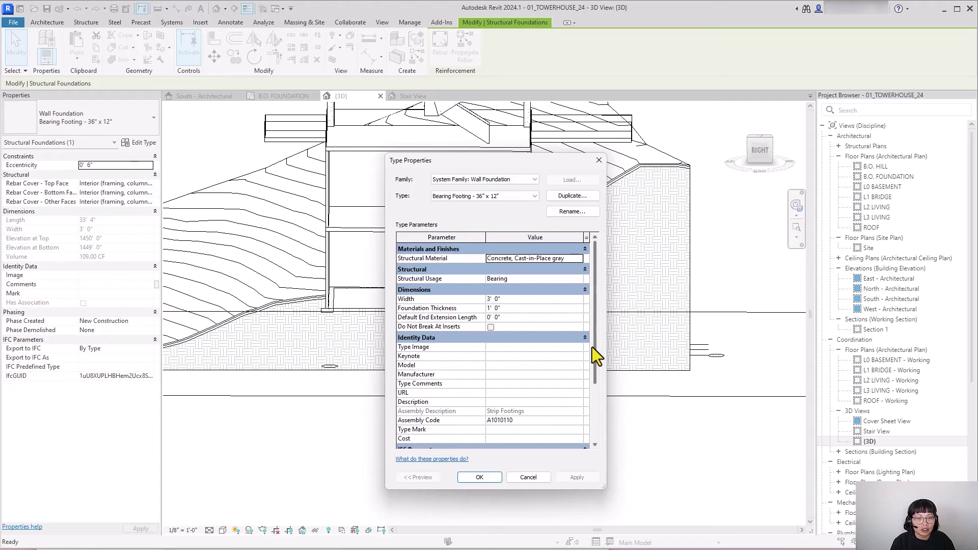
click(521, 479)
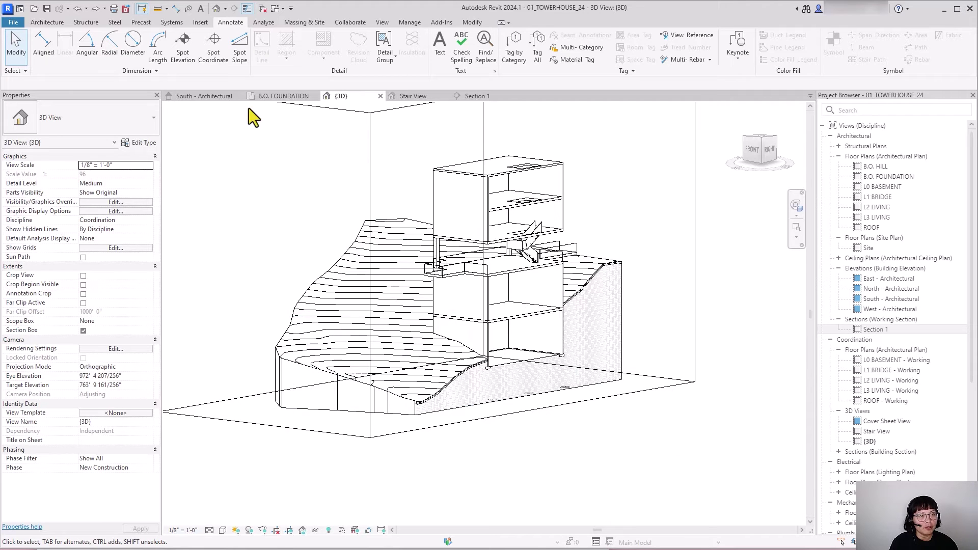
Step: In the B.O. FOUNDATION plan, draw Section 4 horizontally across the site along grid line B
click(264, 96)
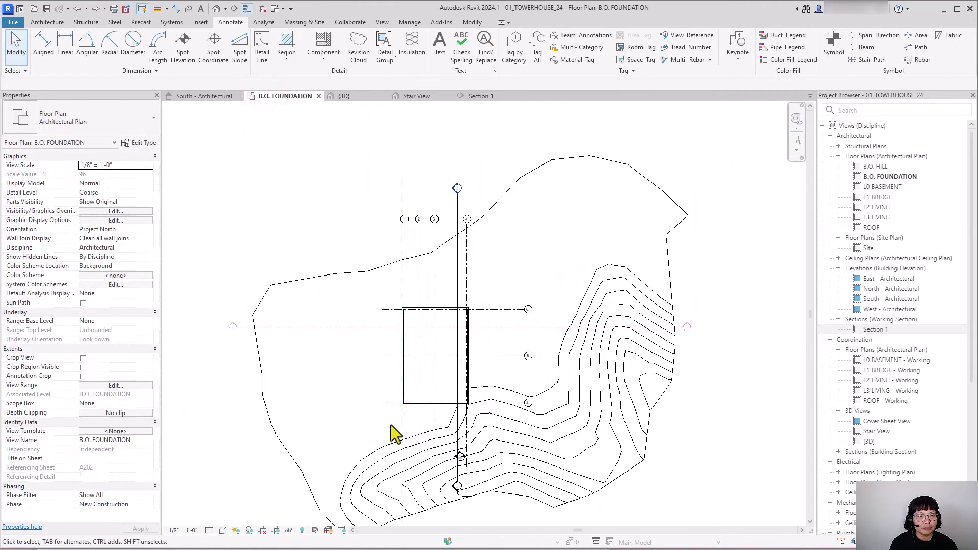
scroll(391, 424, up, 4)
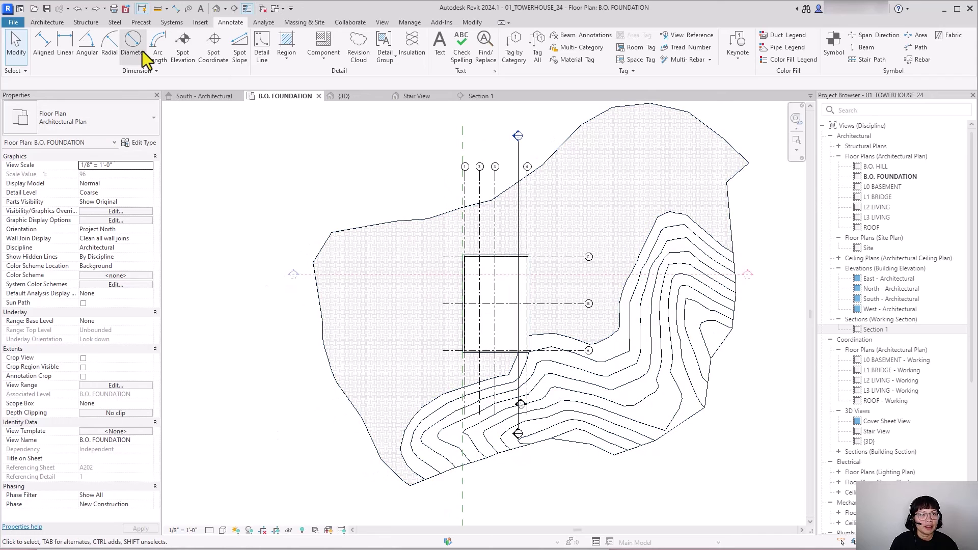
click(382, 22)
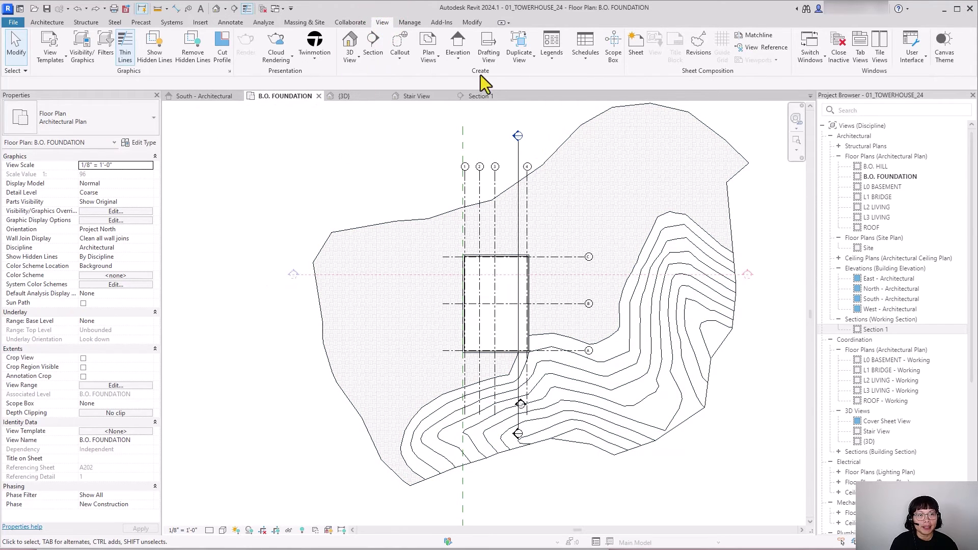
click(376, 56)
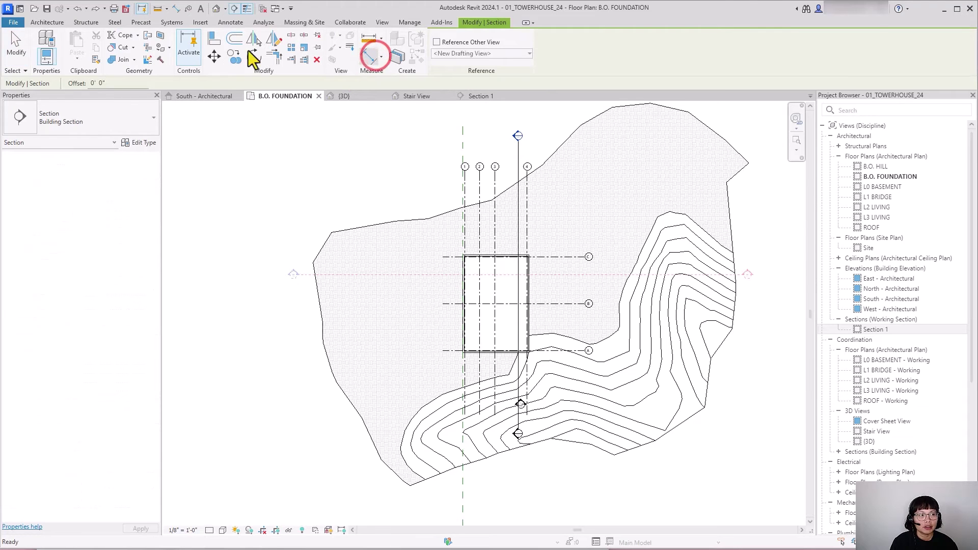
click(281, 304)
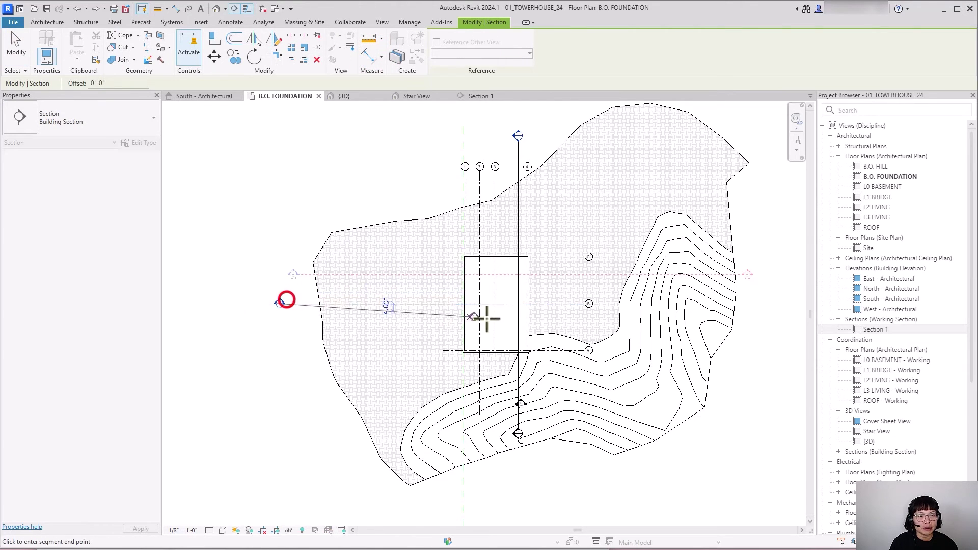
click(767, 299)
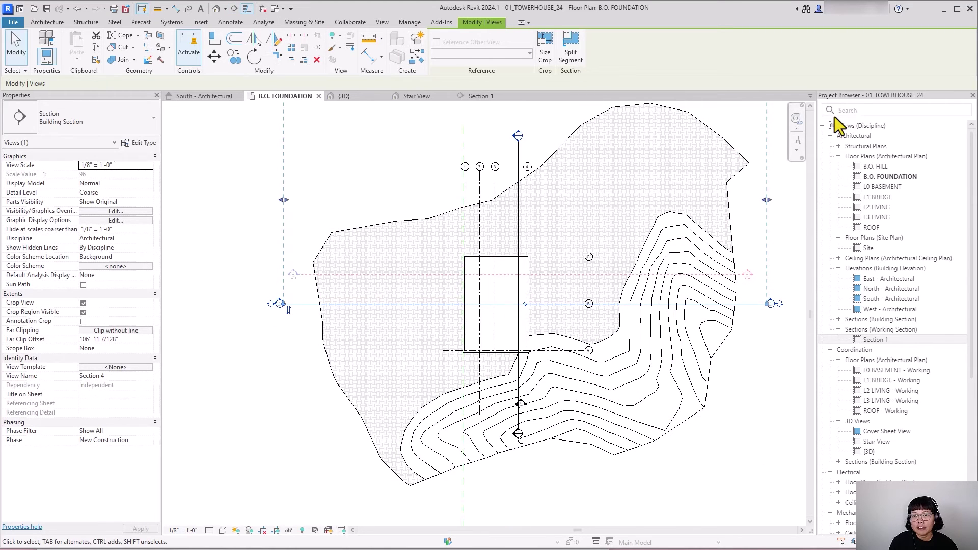
Step: Open the Section 1 view and select the wall footing at the tower base
double_click(885, 341)
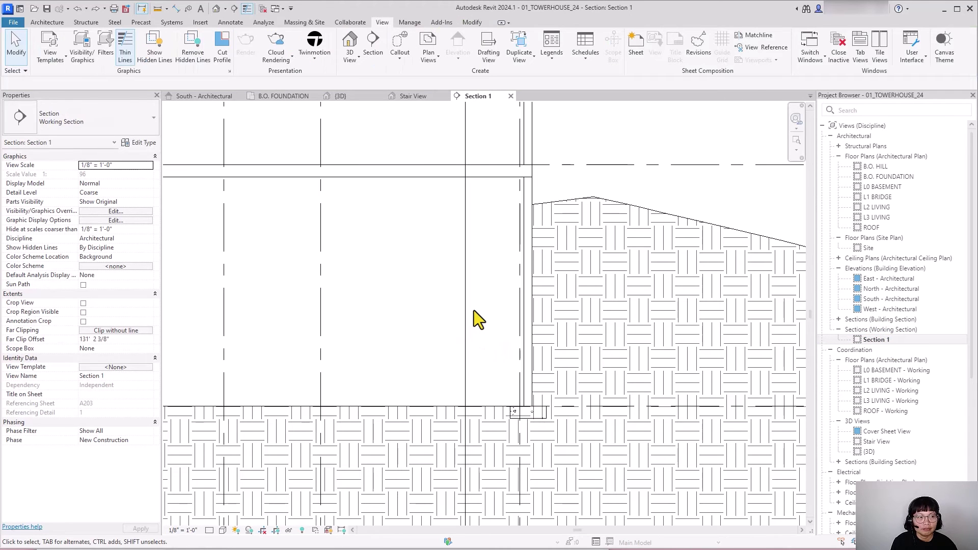
click(536, 418)
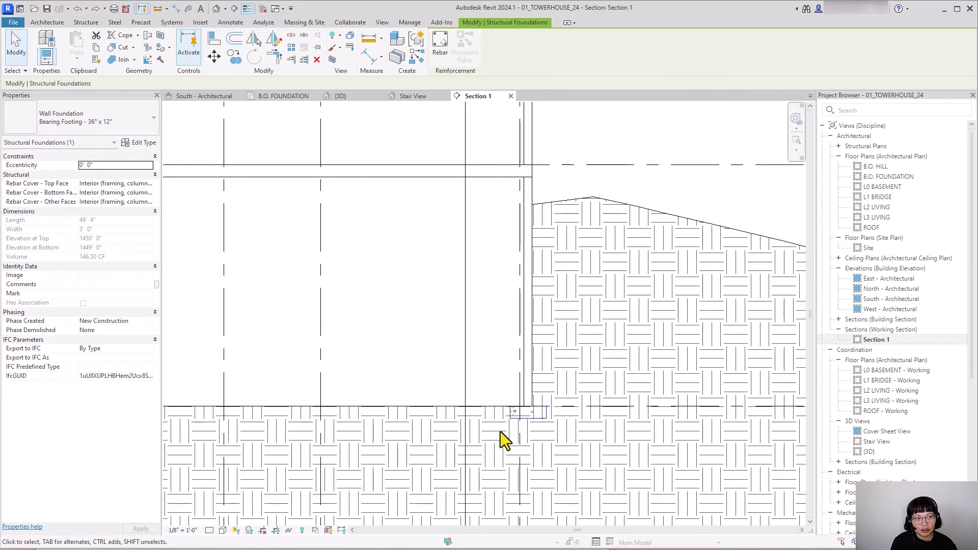
Step: Give the tower's foundation wall a Base Offset of 1' 0" so it rests on the footing
click(526, 264)
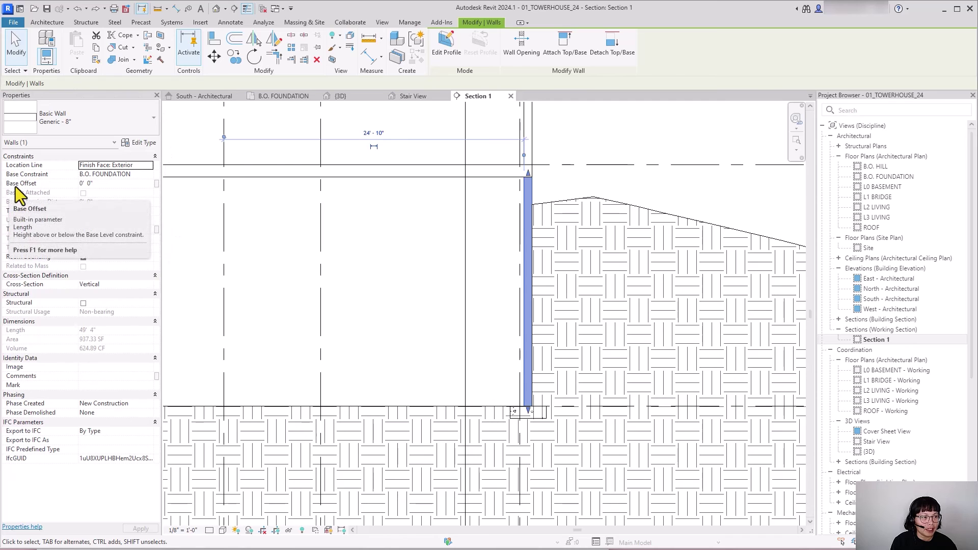
click(103, 185)
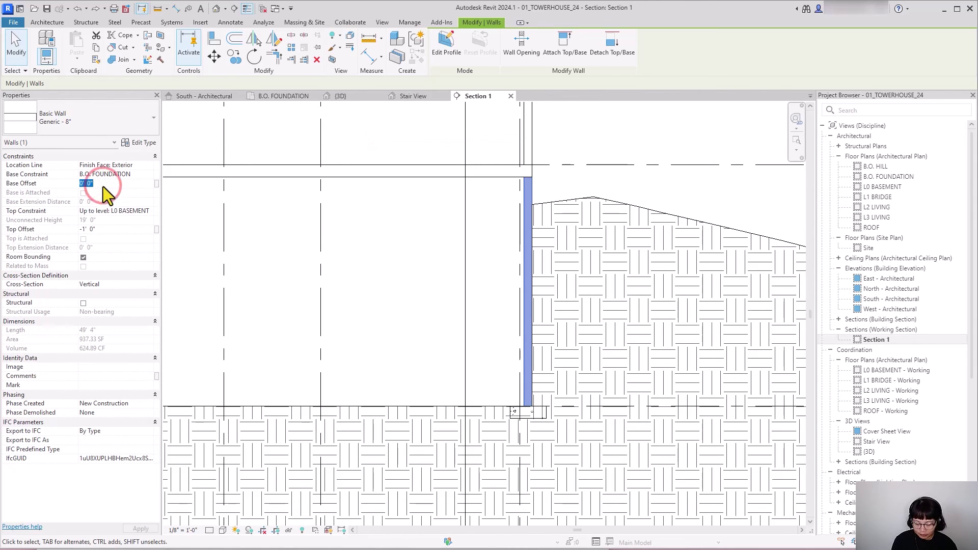
text(1)
key(Return)
click(133, 529)
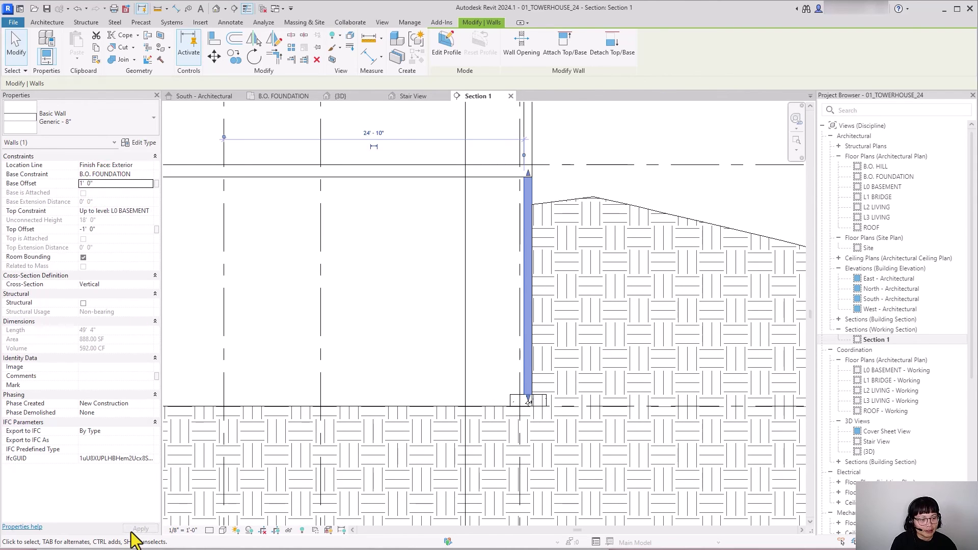
click(497, 381)
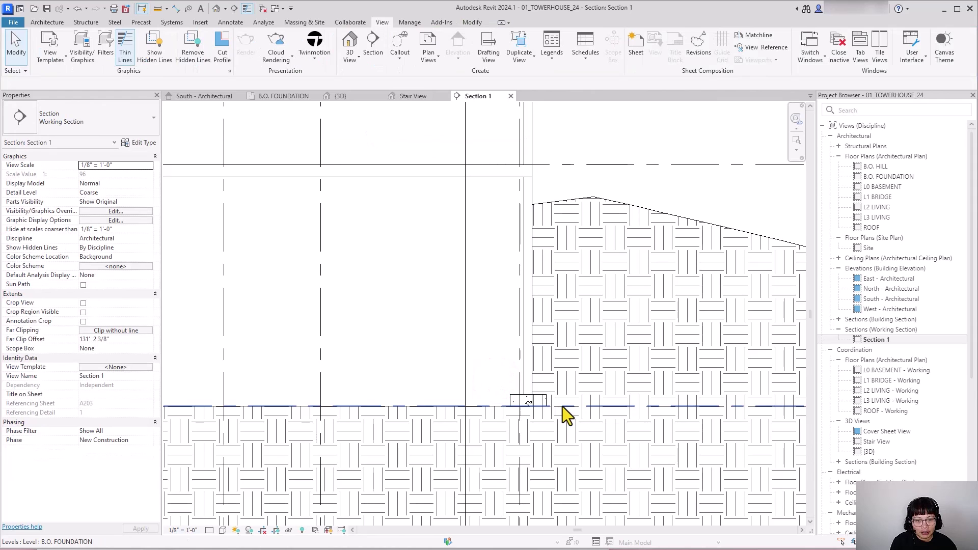
scroll(556, 412, down, 5)
scroll(607, 441, down, 2)
scroll(657, 423, up, 3)
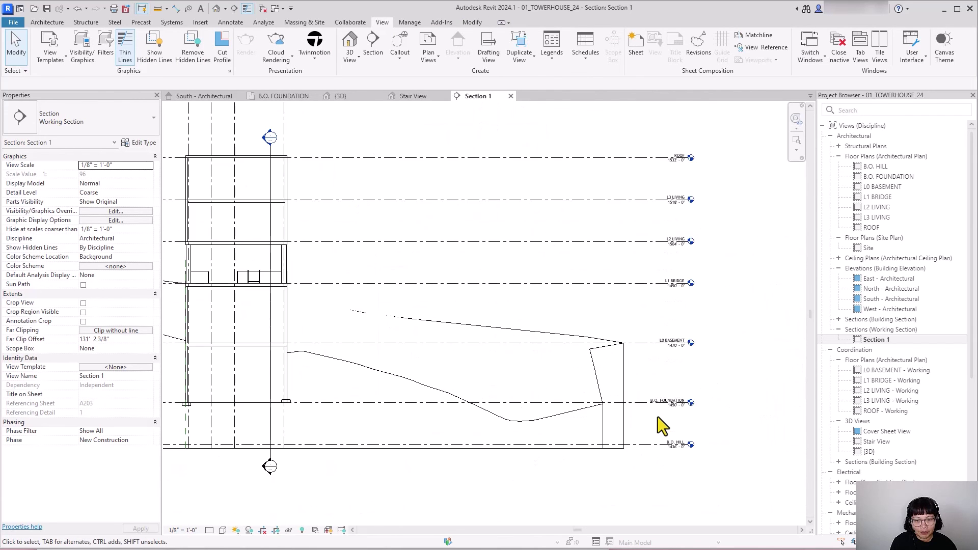
mouse_move(658, 423)
middle_down()
mouse_move(356, 454)
mouse_move(555, 446)
mouse_move(509, 463)
mouse_move(451, 395)
mouse_move(489, 421)
middle_up()
scroll(451, 395, up, 5)
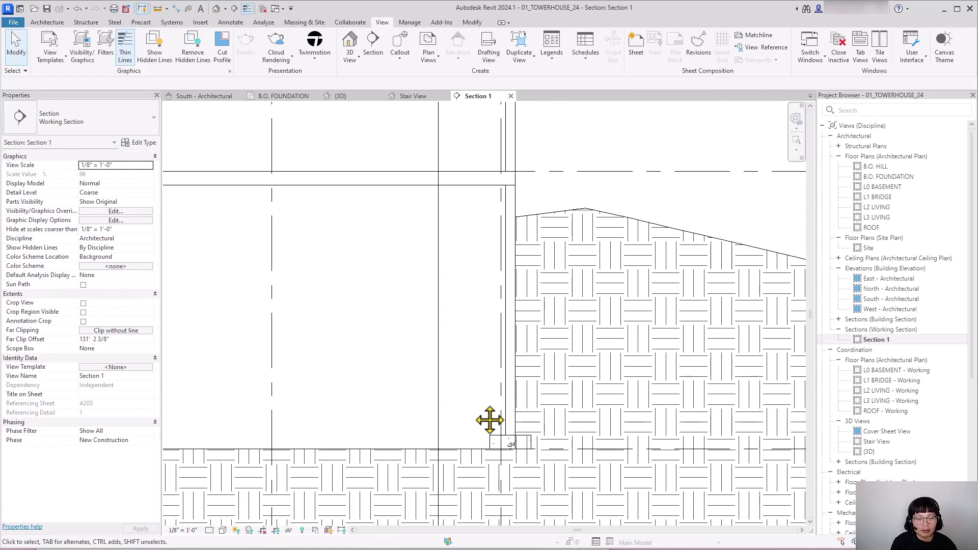